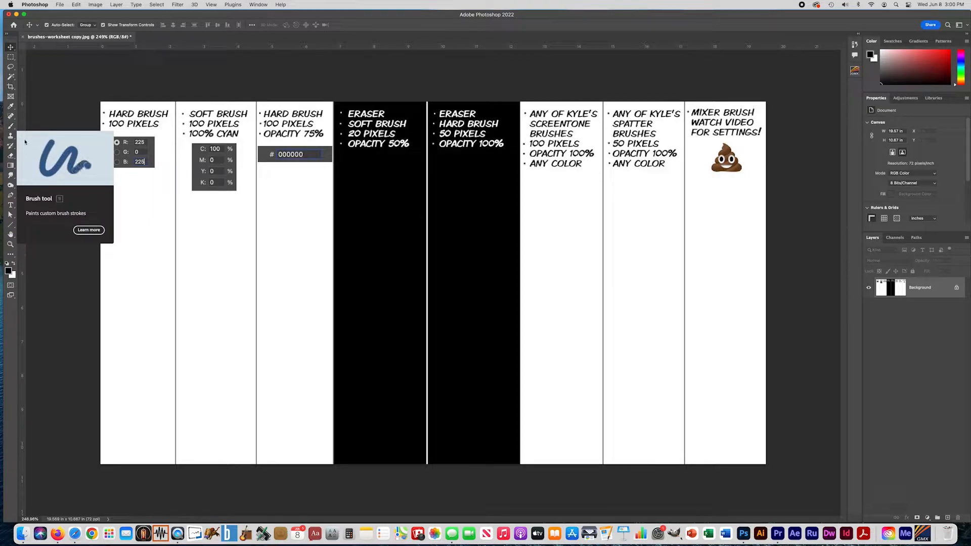
# Create a new layer named "brushes" above the worksheet background and check its visibility toggle.
pyautogui.moveTo(14, 131)
pyautogui.mouseDown()
pyautogui.moveTo(56, 128)
pyautogui.moveTo(54, 146)
pyautogui.moveTo(53, 126)
pyautogui.moveTo(52, 140)
pyautogui.moveTo(50, 127)
pyautogui.moveTo(33, 124)
pyautogui.mouseUp()
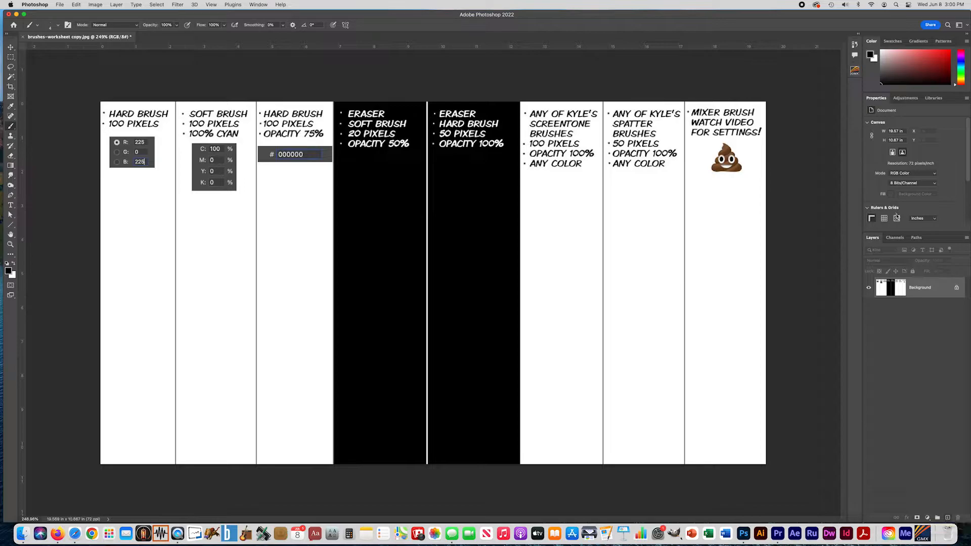
pyautogui.click(967, 238)
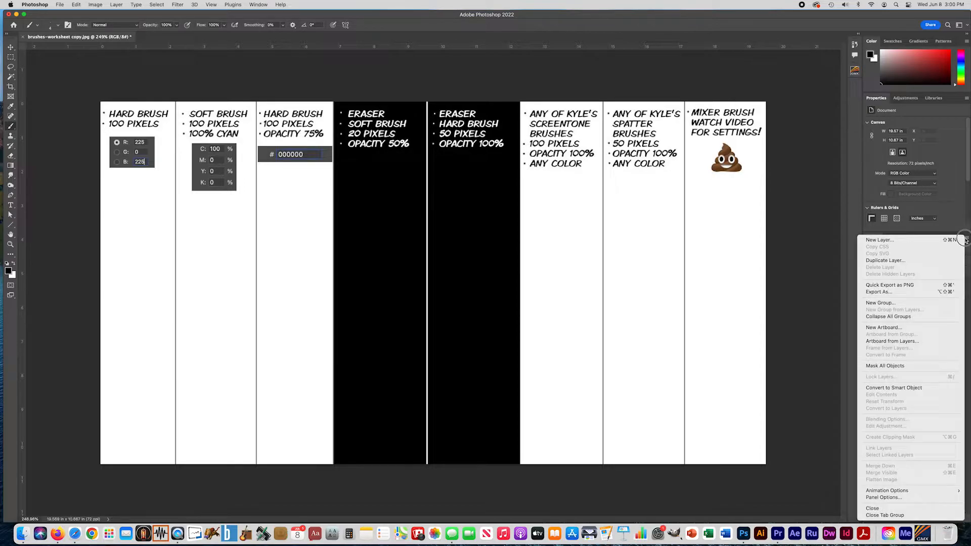
pyautogui.moveTo(898, 242); pyautogui.dragTo(248, 24)
pyautogui.click(116, 5)
pyautogui.moveTo(120, 14)
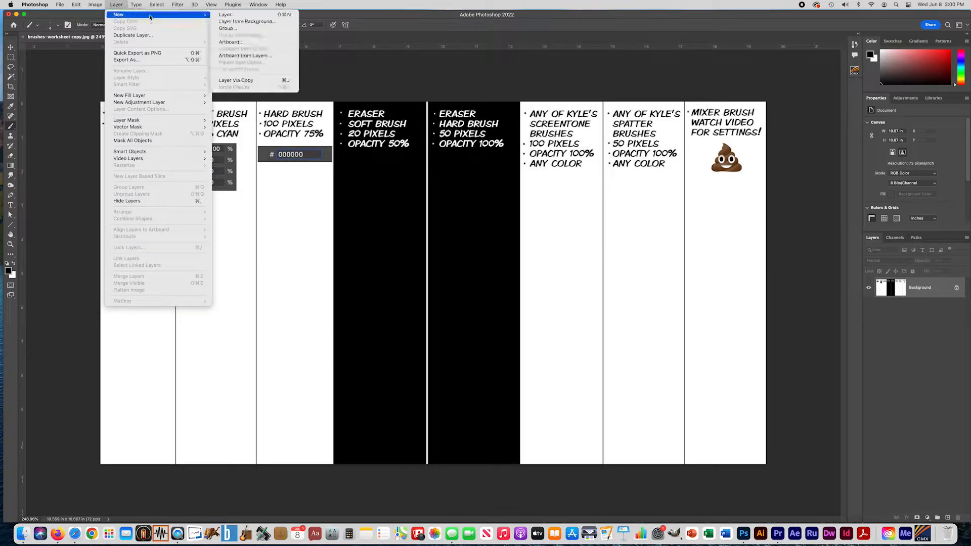
pyautogui.click(238, 15)
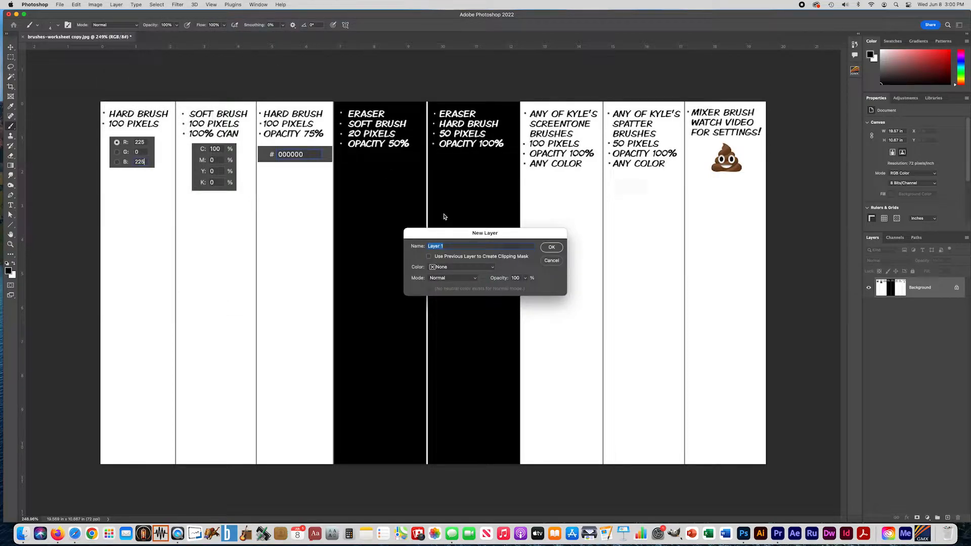
pyautogui.write('brushes')
pyautogui.press('Return')
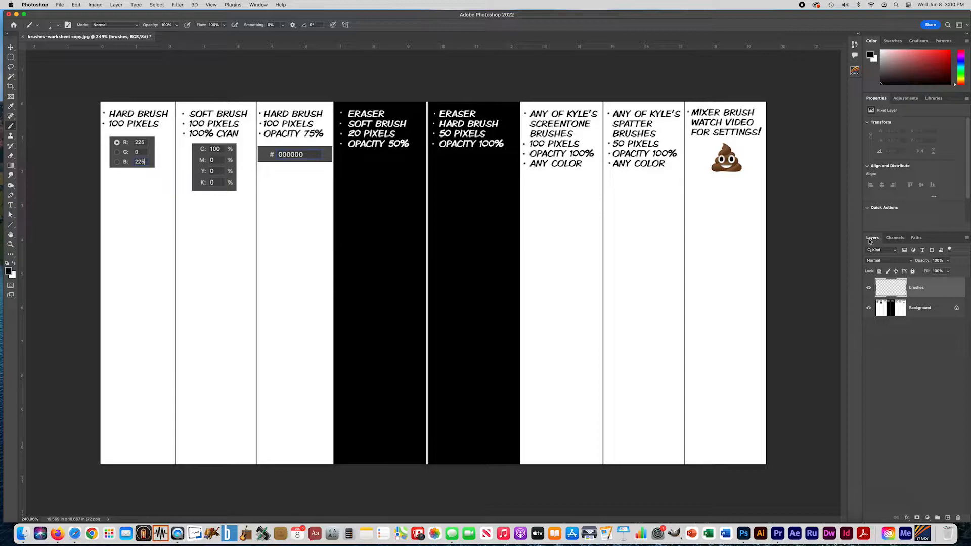
pyautogui.click(869, 289)
pyautogui.click(870, 289)
# Set the foreground color to R 225, G 0, B 225 to match the first column's instructions.
pyautogui.click(8, 272)
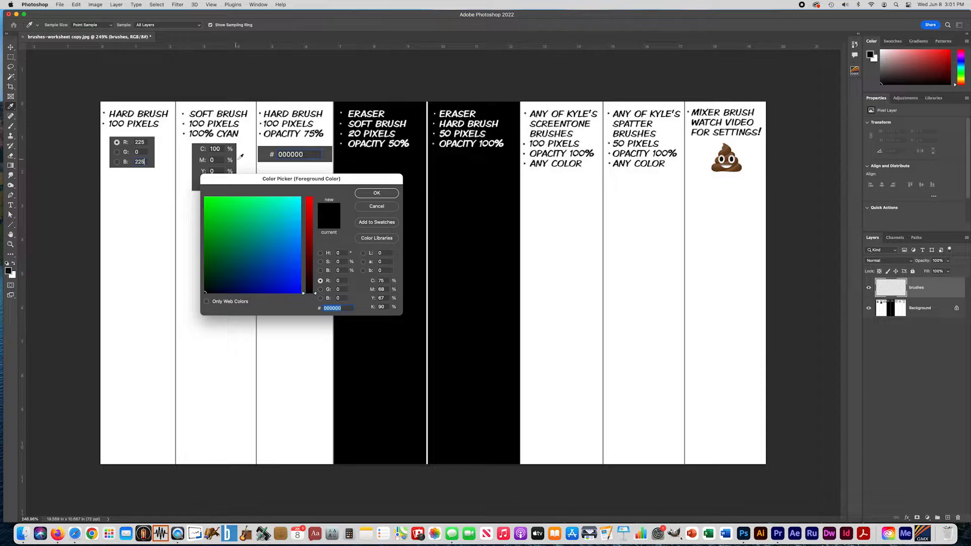
pyautogui.moveTo(255, 180); pyautogui.dragTo(144, 206)
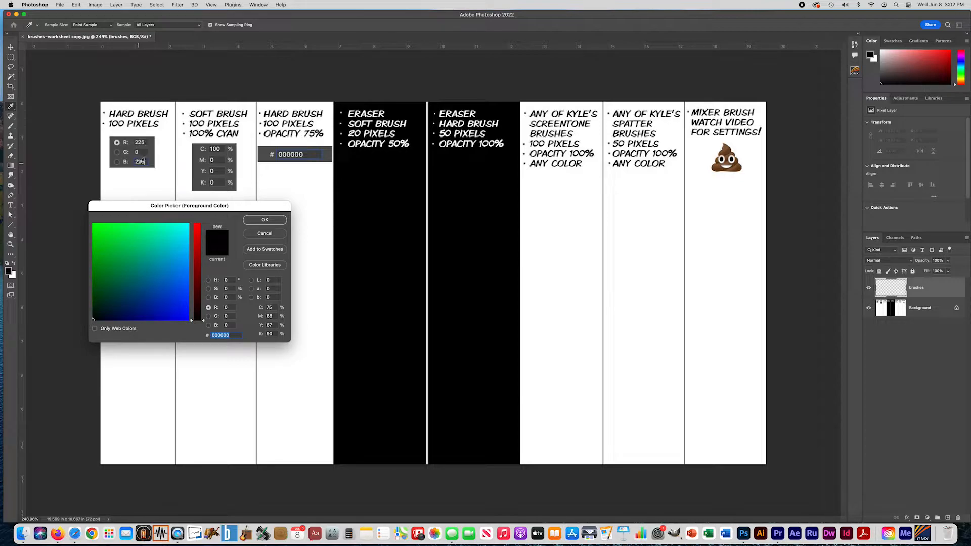
pyautogui.click(221, 310)
pyautogui.write('225')
pyautogui.click(229, 325)
pyautogui.write('225')
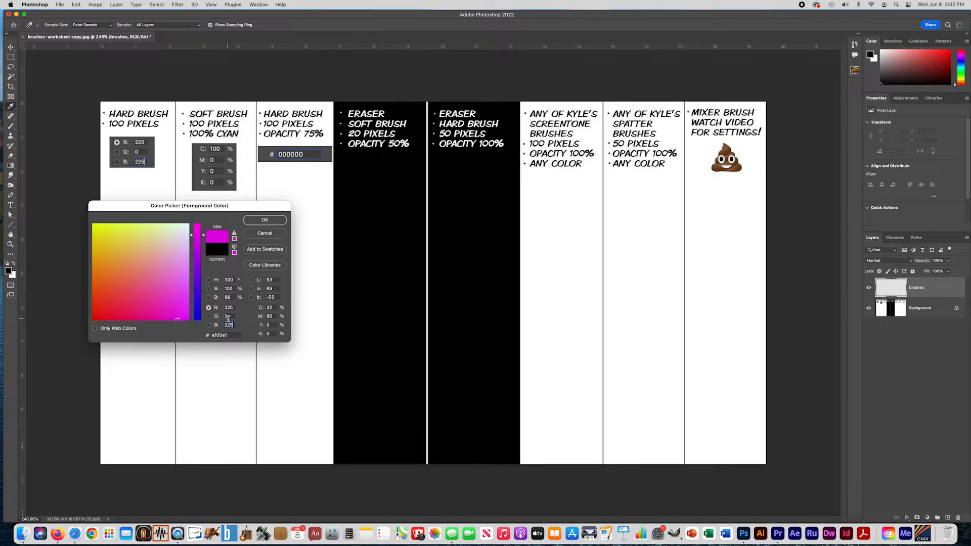
pyautogui.click(265, 221)
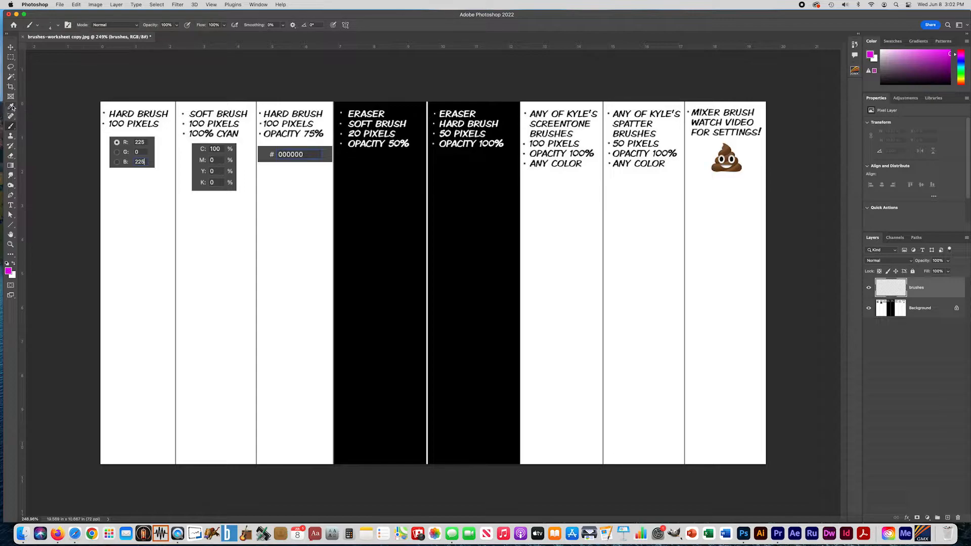
# Look over the Brush tool's presets and try out larger and smaller brush tip sizes.
pyautogui.click(10, 135)
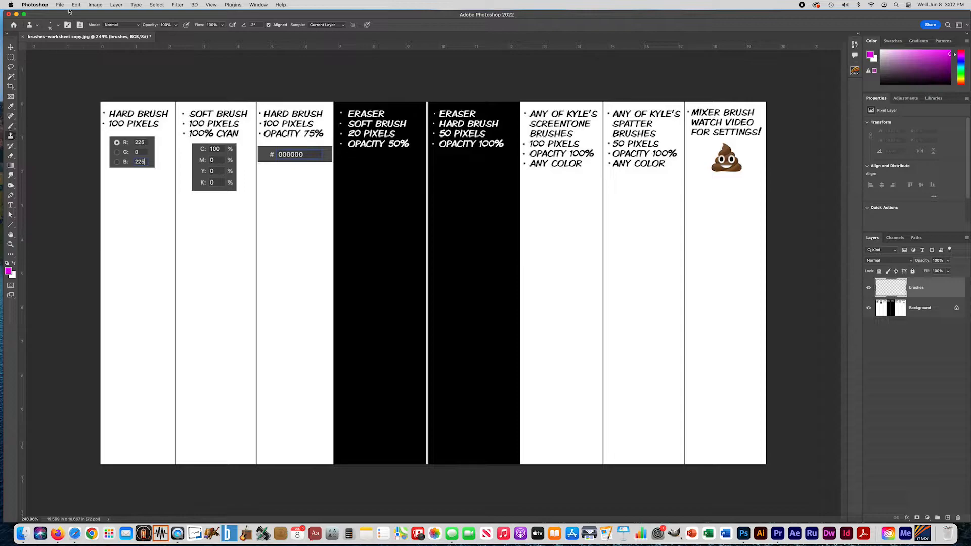
pyautogui.click(10, 126)
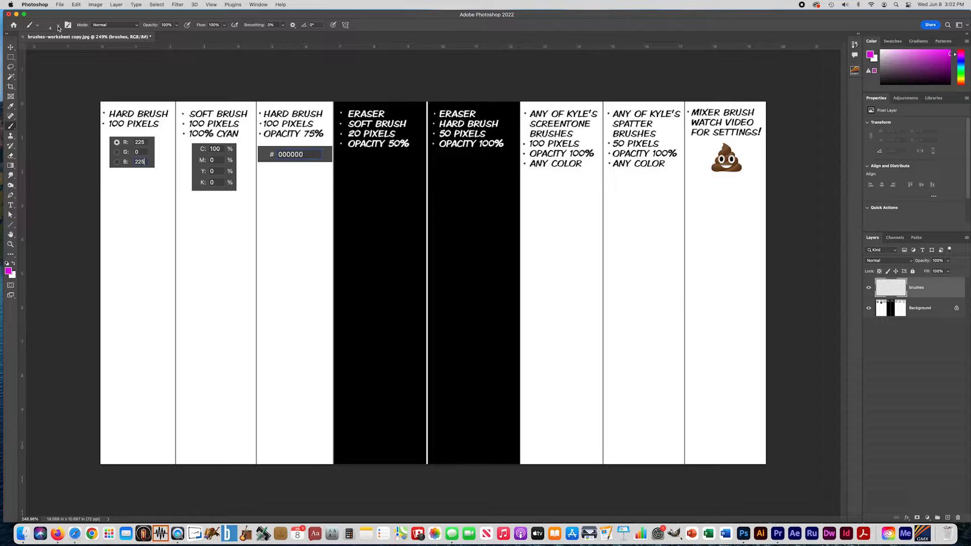
pyautogui.click(59, 27)
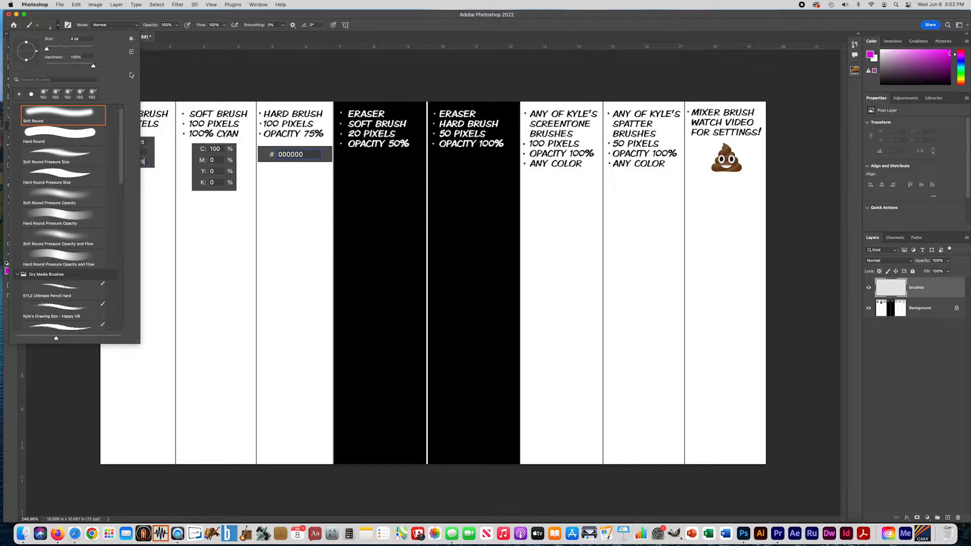
pyautogui.click(158, 73)
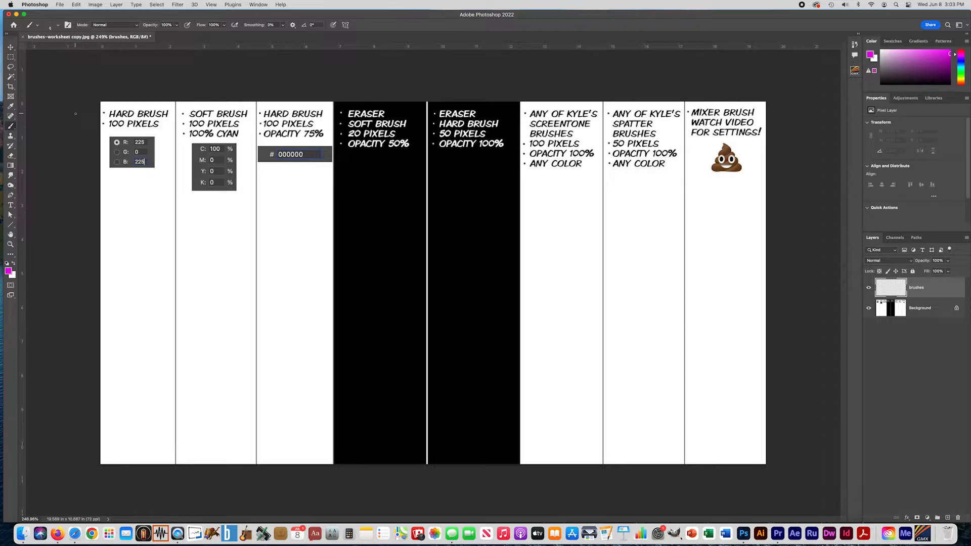
pyautogui.press(']')
pyautogui.press(']')
pyautogui.press(']')
pyautogui.press(']')
pyautogui.press(']')
pyautogui.press(']')
pyautogui.press(']')
pyautogui.press(']')
pyautogui.press(']')
pyautogui.press(']')
pyautogui.press('[')
pyautogui.press('[')
pyautogui.press('[')
pyautogui.press('[')
pyautogui.press('[')
pyautogui.press('[')
pyautogui.press('[')
pyautogui.press('[')
pyautogui.press('[')
pyautogui.press('[')
pyautogui.press('[')
pyautogui.press('[')
pyautogui.press('[')
pyautogui.press(']')
pyautogui.press(']')
pyautogui.press(']')
pyautogui.press(']')
pyautogui.press(']')
pyautogui.press(']')
pyautogui.press(']')
pyautogui.press(']')
pyautogui.press('[')
pyautogui.press('[')
pyautogui.press('[')
pyautogui.press('[')
pyautogui.press('[')
pyautogui.press('[')
pyautogui.press('[')
pyautogui.press(']')
pyautogui.press(']')
pyautogui.press(']')
pyautogui.press(']')
pyautogui.press(']')
pyautogui.press(']')
pyautogui.press(']')
pyautogui.press(']')
pyautogui.press(']')
# Set the brush to 100 px with 100% hardness and paint a magenta stroke down the first column.
pyautogui.click(58, 25)
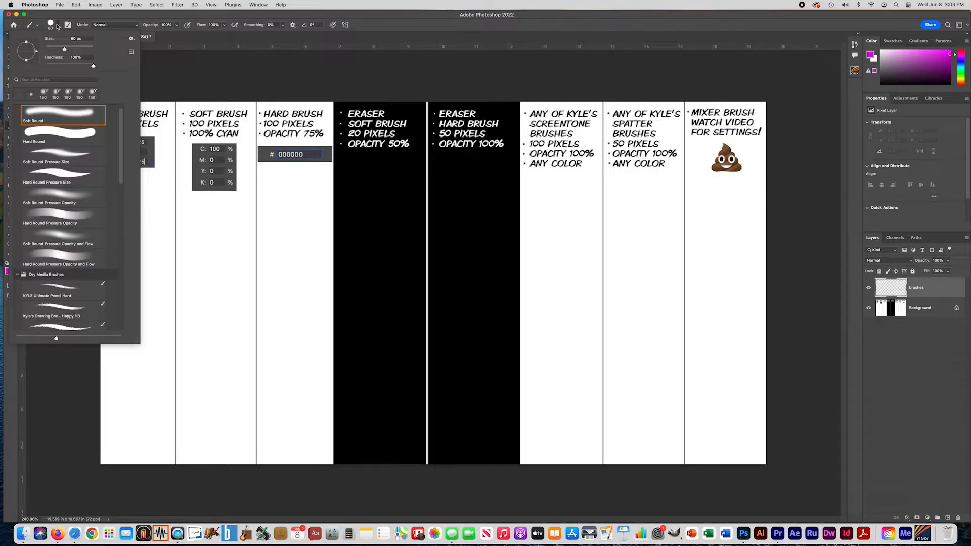
pyautogui.moveTo(65, 51); pyautogui.dragTo(70, 49)
pyautogui.click(87, 38)
pyautogui.write('100')
pyautogui.moveTo(94, 66); pyautogui.dragTo(102, 67)
pyautogui.click(165, 68)
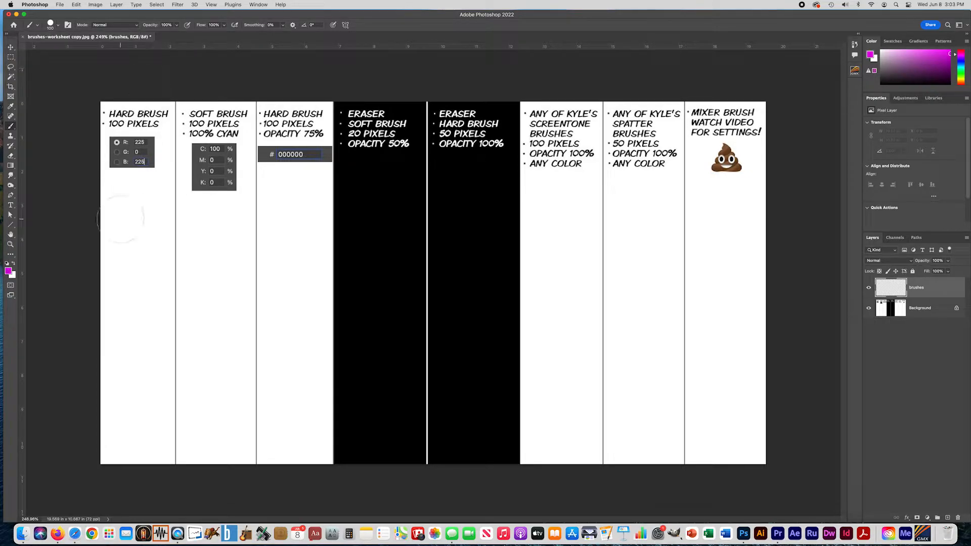
pyautogui.moveTo(135, 198); pyautogui.dragTo(132, 482)
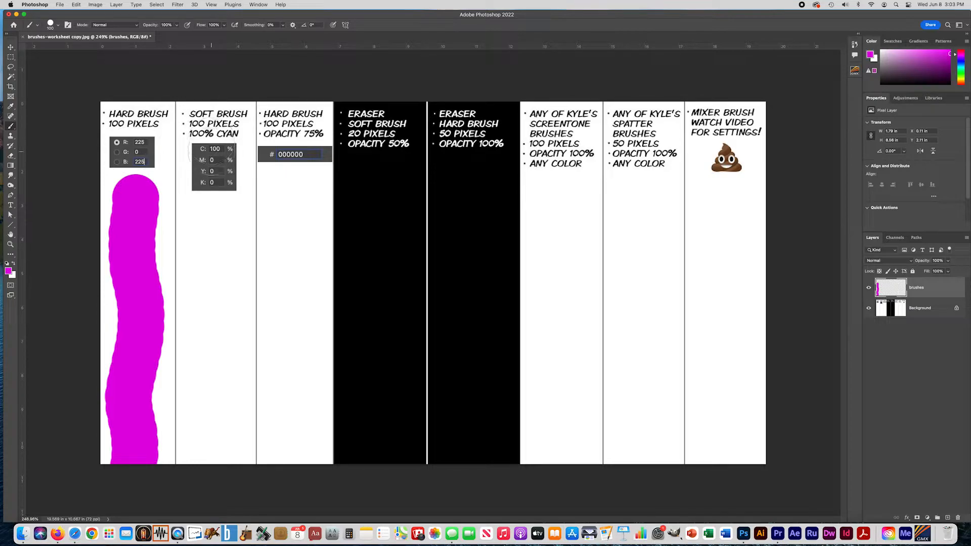
# Set the foreground color to pure cyan with C 100% and M 0%.
pyautogui.click(9, 272)
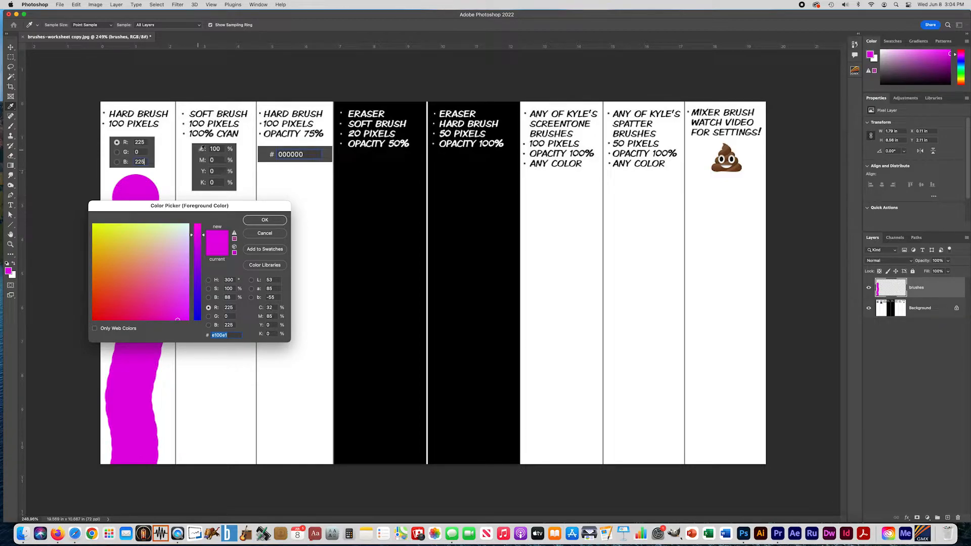
pyautogui.click(270, 308)
pyautogui.write('100')
pyautogui.press('Tab')
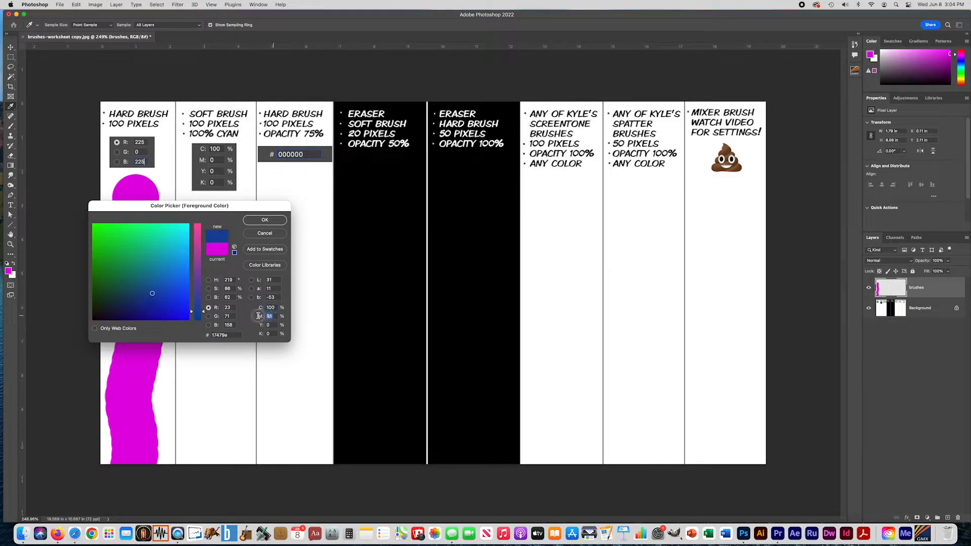
pyautogui.write('0')
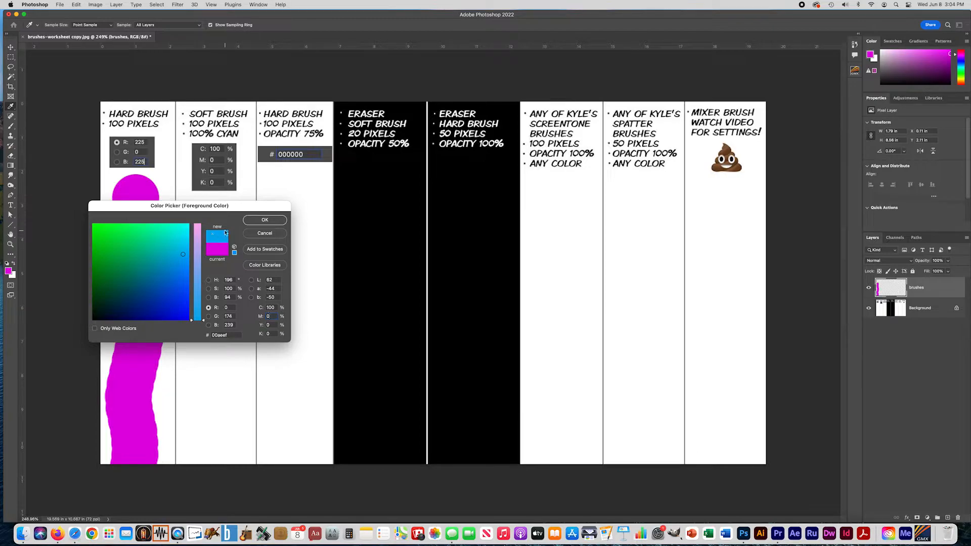
pyautogui.click(265, 221)
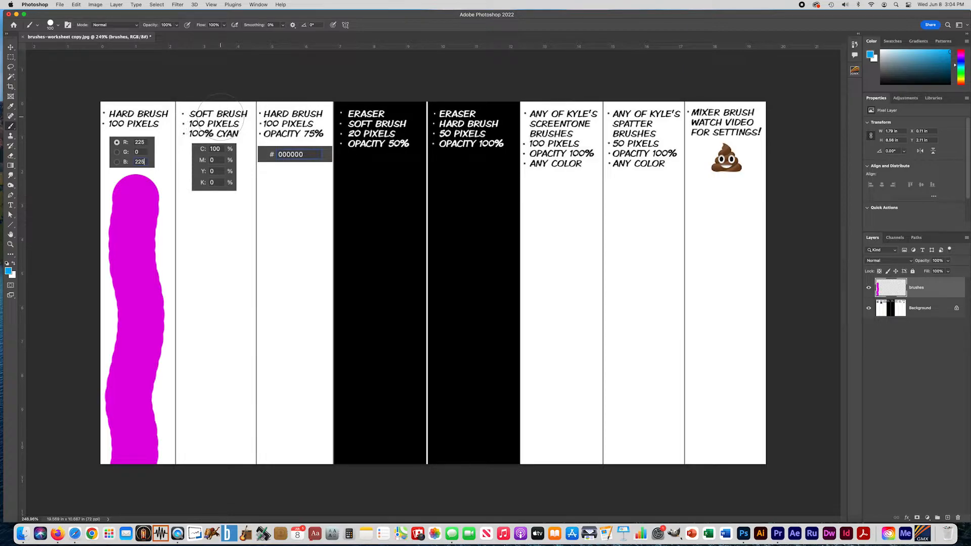
# Lower the brush hardness to 0% and paint a soft cyan stroke down the second column.
pyautogui.click(53, 28)
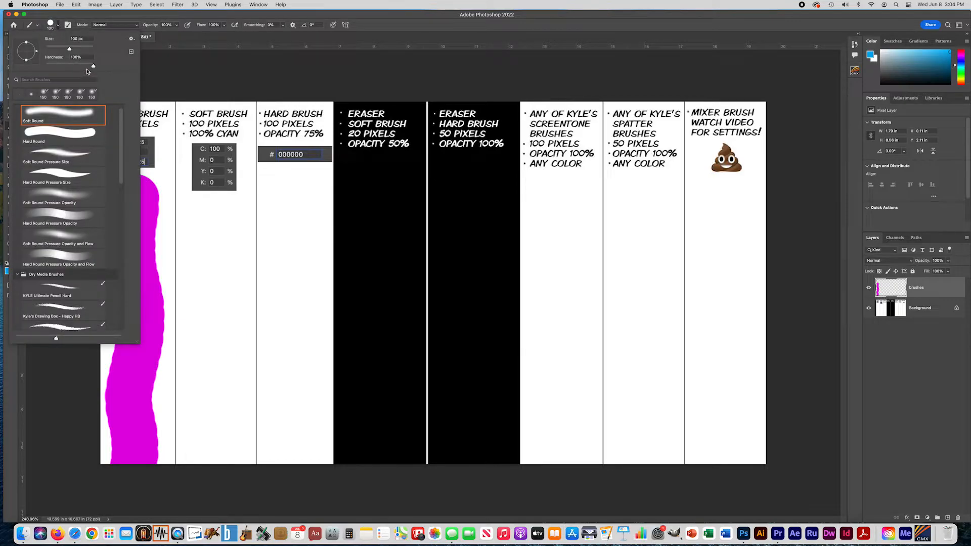
pyautogui.click(93, 66)
pyautogui.moveTo(93, 66); pyautogui.dragTo(44, 67)
pyautogui.click(216, 216)
pyautogui.moveTo(216, 216); pyautogui.dragTo(216, 468)
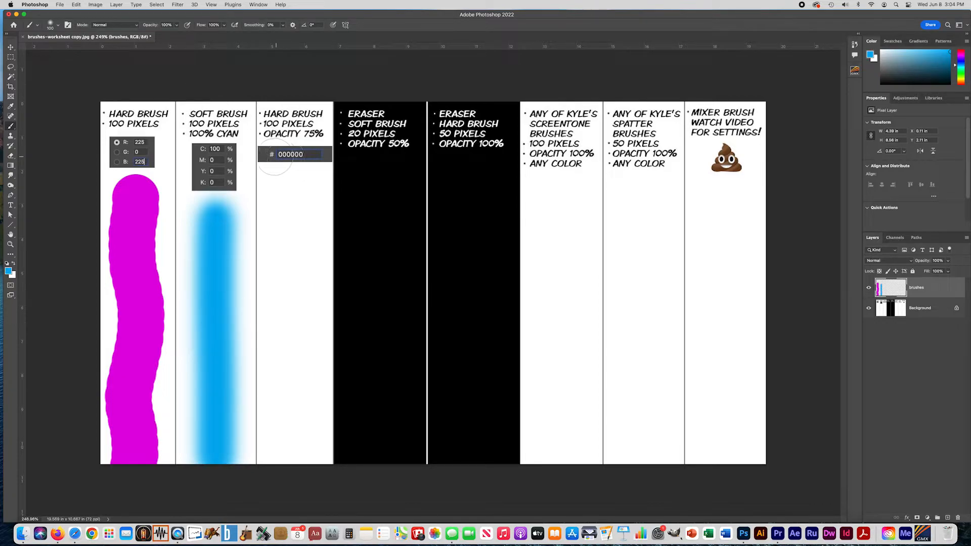
# Set the foreground color to black with hex code 000000 and return to the Brush tool.
pyautogui.click(9, 271)
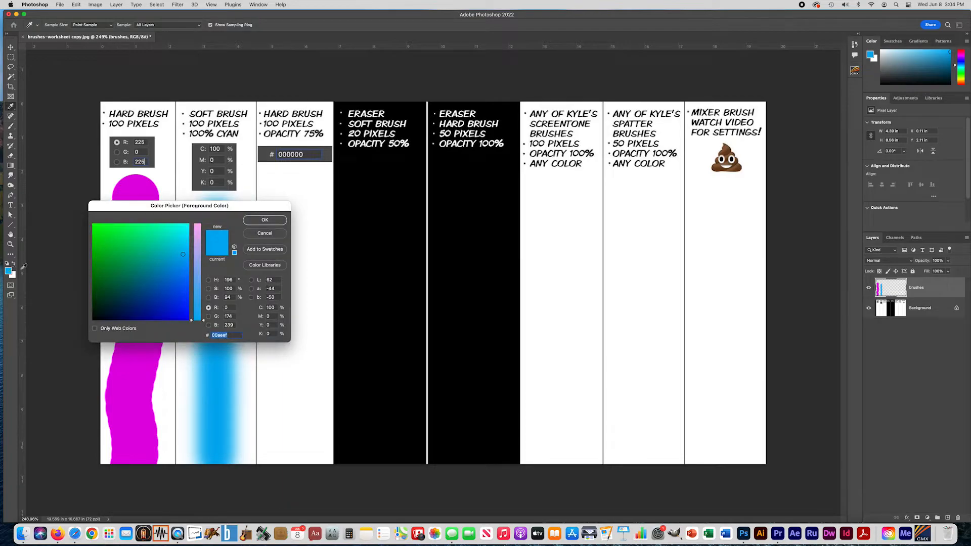
pyautogui.moveTo(152, 206); pyautogui.dragTo(268, 196)
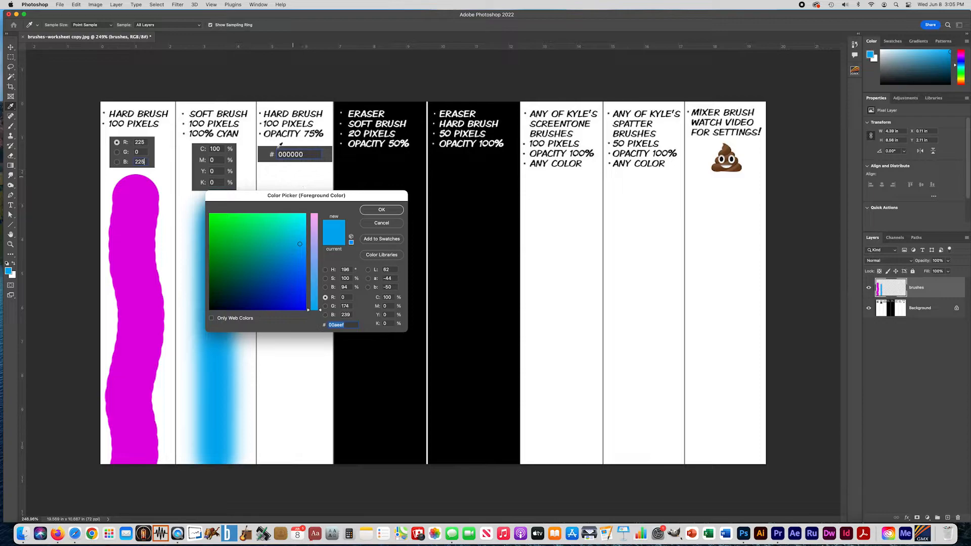
pyautogui.write('000000')
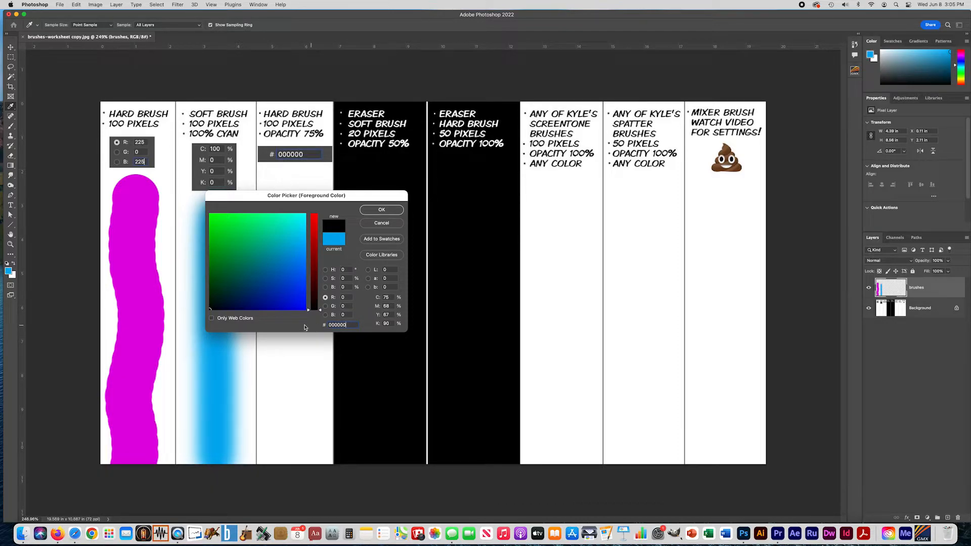
pyautogui.click(381, 210)
pyautogui.press('b')
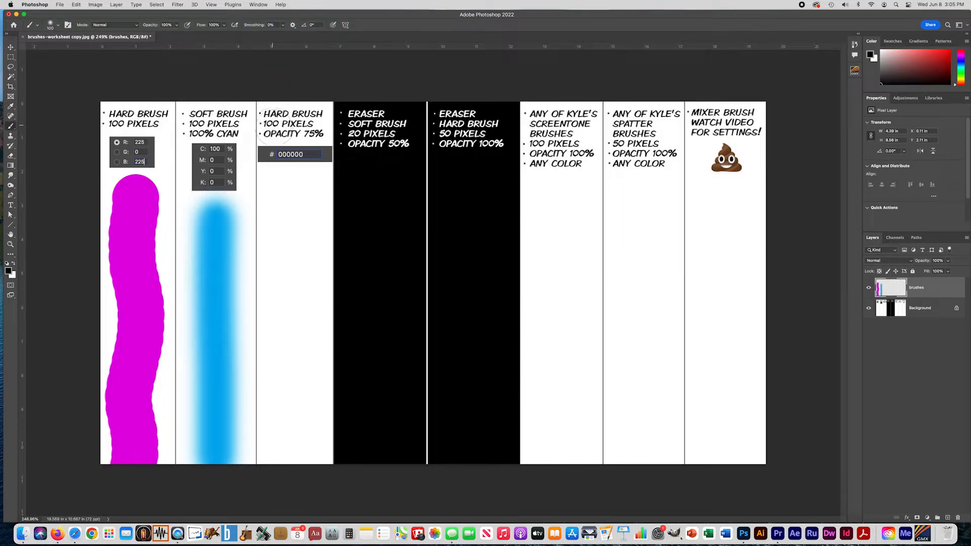
# Set the brush to 100% hardness and 75% opacity, and paint overlapping black strokes down the third column.
pyautogui.click(51, 25)
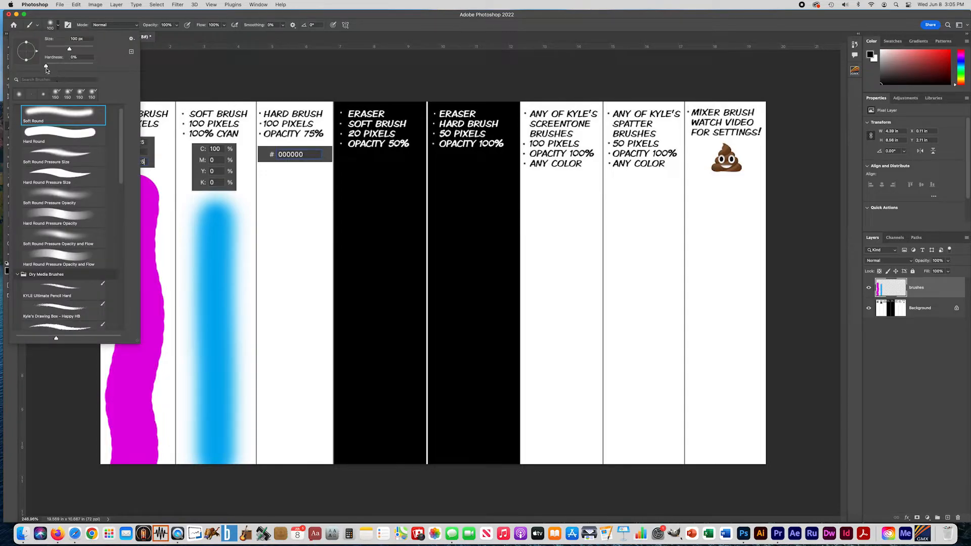
pyautogui.moveTo(46, 68); pyautogui.dragTo(93, 66)
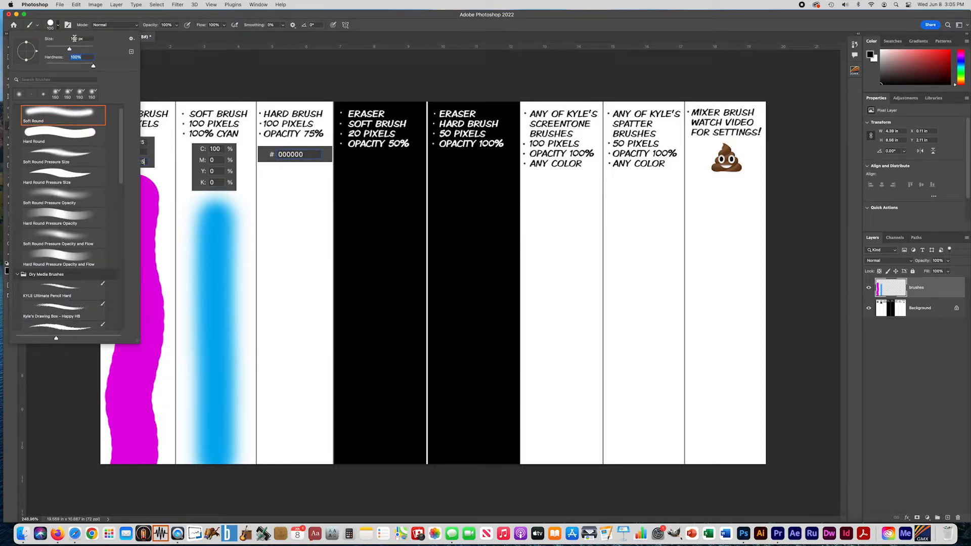
pyautogui.click(180, 72)
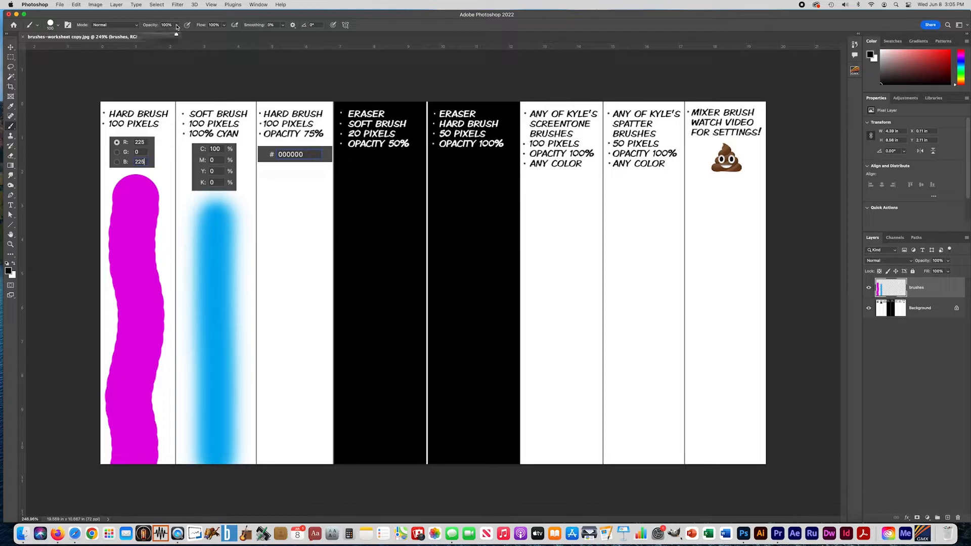
pyautogui.click(162, 24)
pyautogui.write('75')
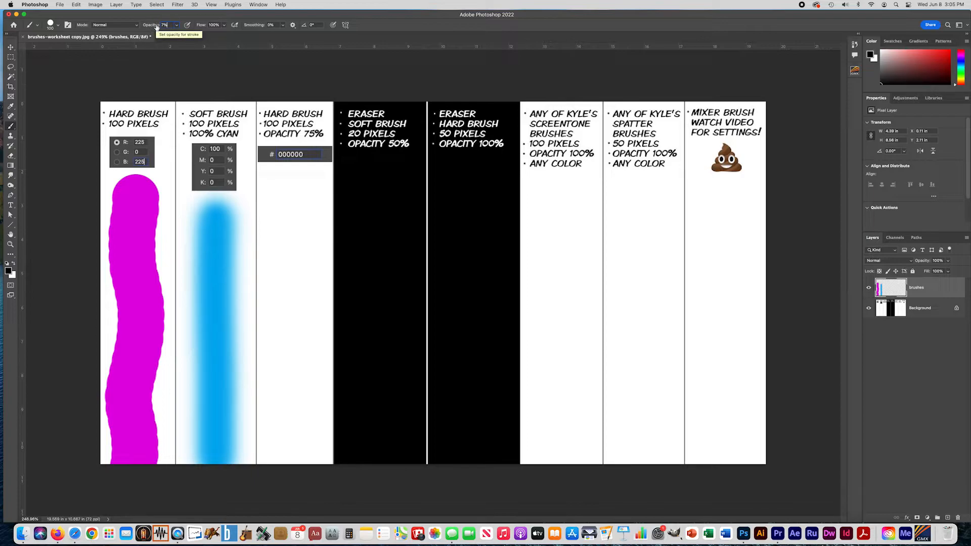
pyautogui.click(177, 26)
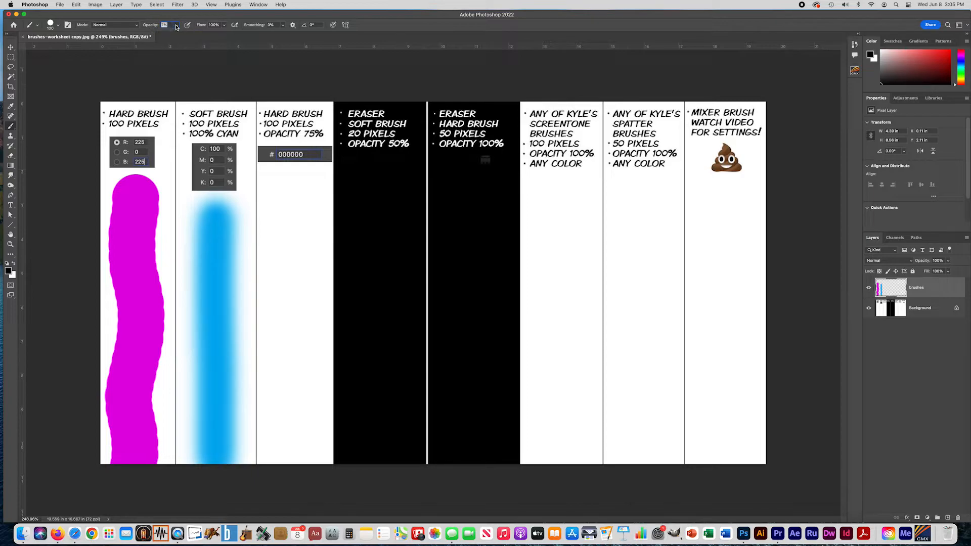
pyautogui.click(470, 191)
pyautogui.moveTo(173, 34); pyautogui.dragTo(200, 34)
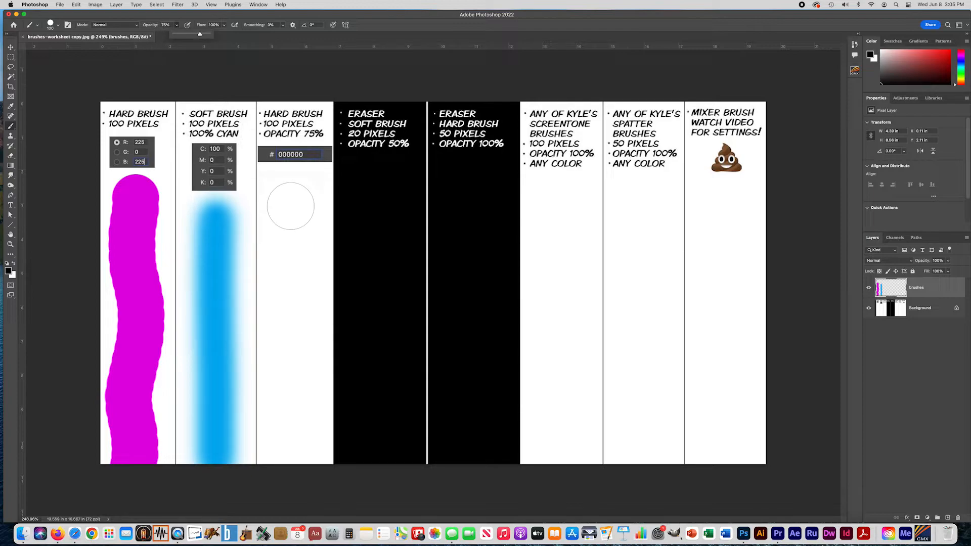
pyautogui.moveTo(291, 198)
pyautogui.mouseDown()
pyautogui.moveTo(292, 458)
pyautogui.moveTo(303, 478)
pyautogui.mouseUp()
pyautogui.moveTo(289, 446)
pyautogui.mouseDown()
pyautogui.moveTo(295, 317)
pyautogui.moveTo(292, 480)
pyautogui.moveTo(299, 361)
pyautogui.moveTo(299, 420)
pyautogui.mouseUp()
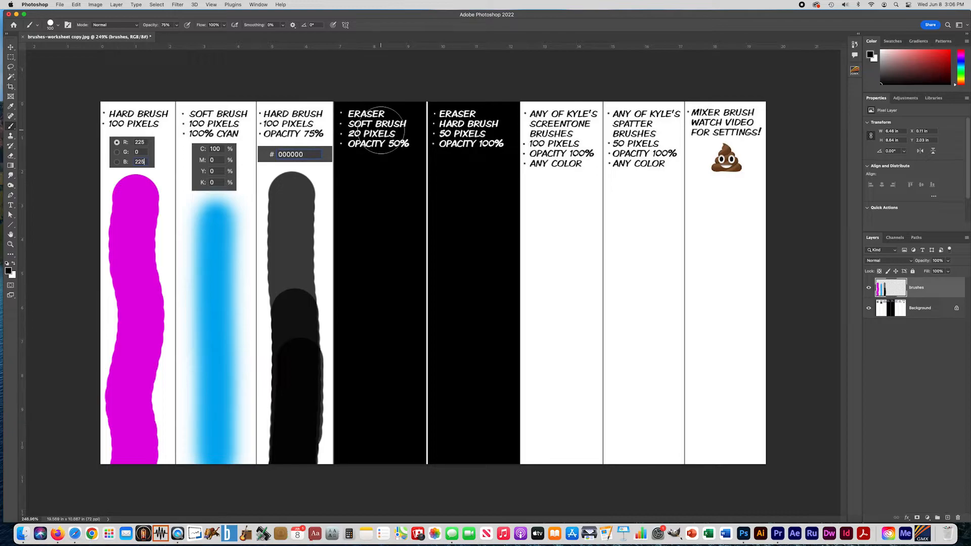
# Switch to the Eraser tool and check its size and hardness settings for the soft-eraser column.
pyautogui.click(9, 158)
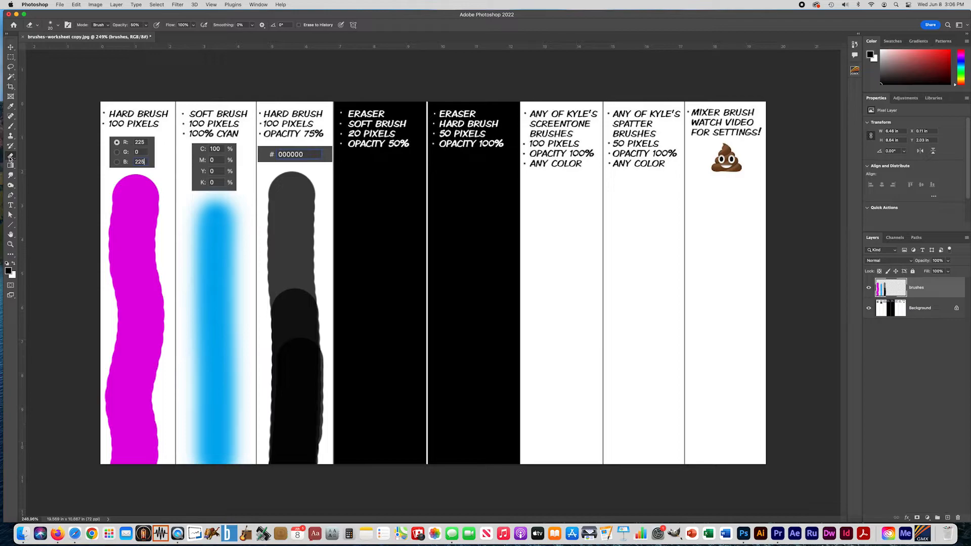
pyautogui.click(12, 158)
pyautogui.moveTo(12, 159)
pyautogui.mouseDown()
pyautogui.moveTo(51, 157)
pyautogui.moveTo(51, 170)
pyautogui.moveTo(51, 157)
pyautogui.moveTo(40, 155)
pyautogui.mouseUp()
pyautogui.click(50, 26)
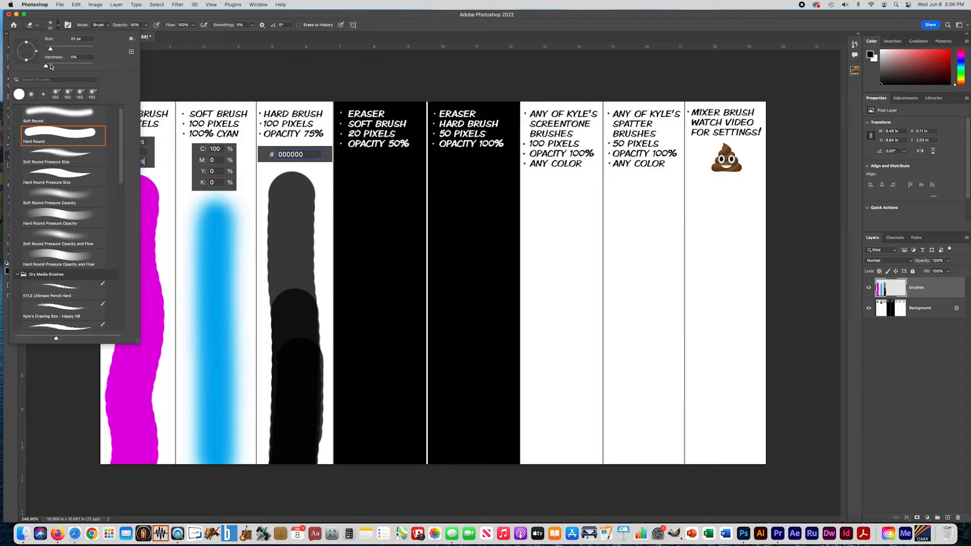
pyautogui.doubleClick(74, 58)
pyautogui.click(173, 72)
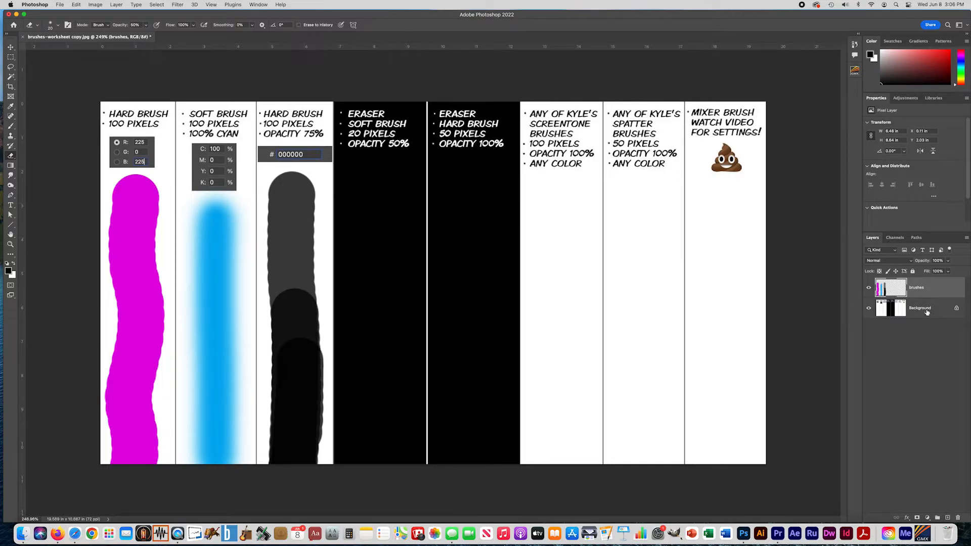
# Unlock the Background layer so its pixels can be erased, and make it the active layer.
pyautogui.click(868, 308)
pyautogui.click(868, 308)
pyautogui.click(869, 309)
pyautogui.click(869, 309)
pyautogui.click(956, 309)
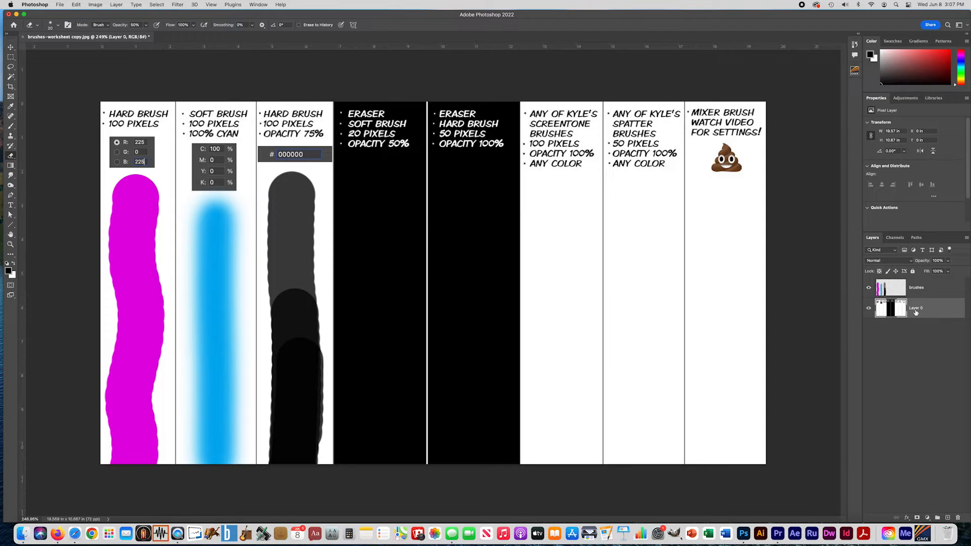
pyautogui.click(917, 290)
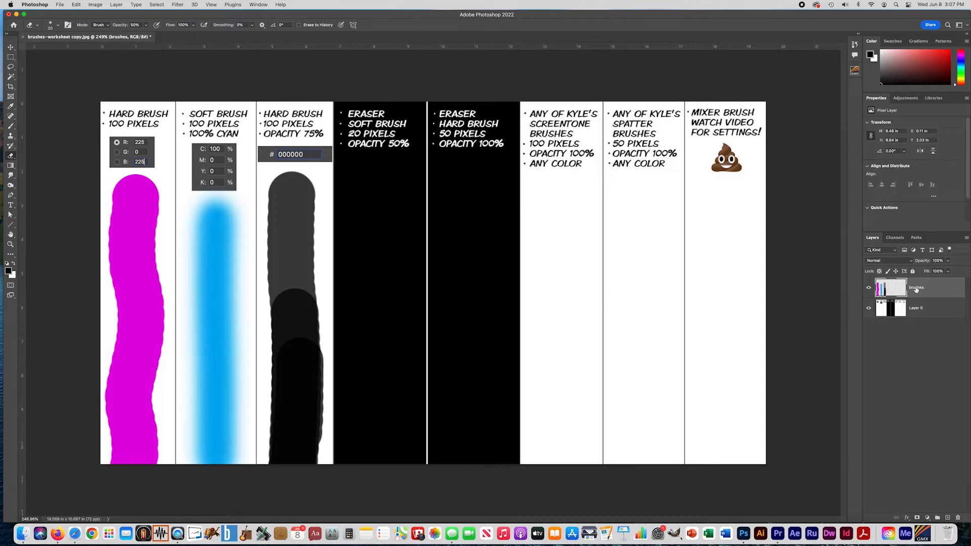
pyautogui.click(918, 312)
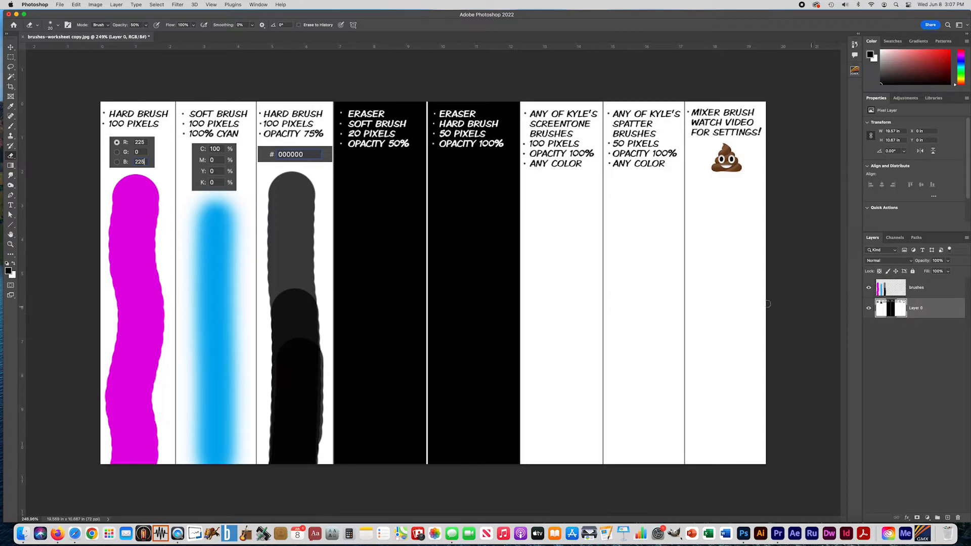
# Erase a soft wavy stroke down the fourth column with extra passes over its lower part, and check the result by toggling the layer's visibility.
pyautogui.moveTo(382, 171)
pyautogui.mouseDown()
pyautogui.moveTo(379, 328)
pyautogui.moveTo(390, 358)
pyautogui.moveTo(380, 478)
pyautogui.mouseUp()
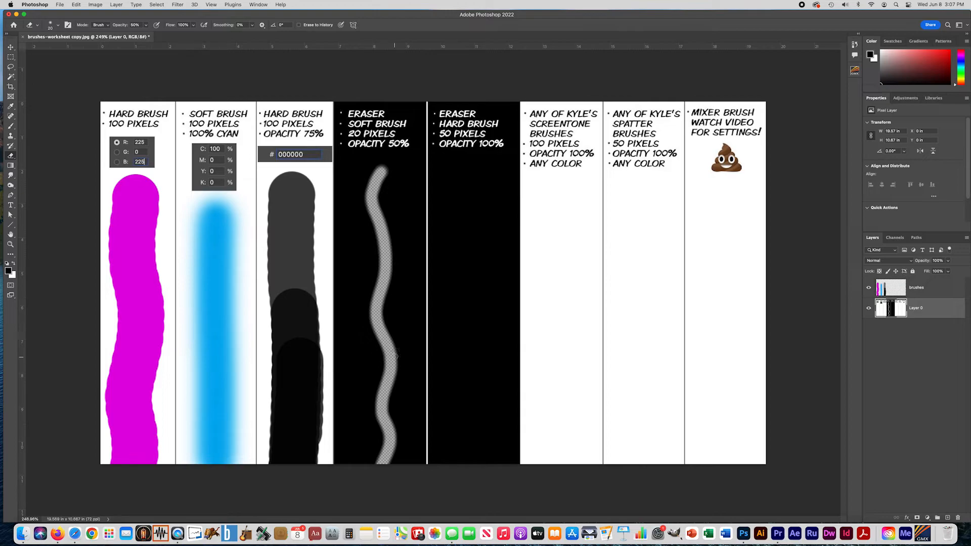
pyautogui.moveTo(392, 471)
pyautogui.mouseDown()
pyautogui.moveTo(381, 472)
pyautogui.moveTo(390, 445)
pyautogui.moveTo(387, 372)
pyautogui.moveTo(382, 458)
pyautogui.moveTo(393, 408)
pyautogui.moveTo(382, 451)
pyautogui.moveTo(391, 444)
pyautogui.moveTo(379, 455)
pyautogui.moveTo(383, 434)
pyautogui.moveTo(379, 458)
pyautogui.moveTo(387, 430)
pyautogui.moveTo(384, 444)
pyautogui.mouseUp()
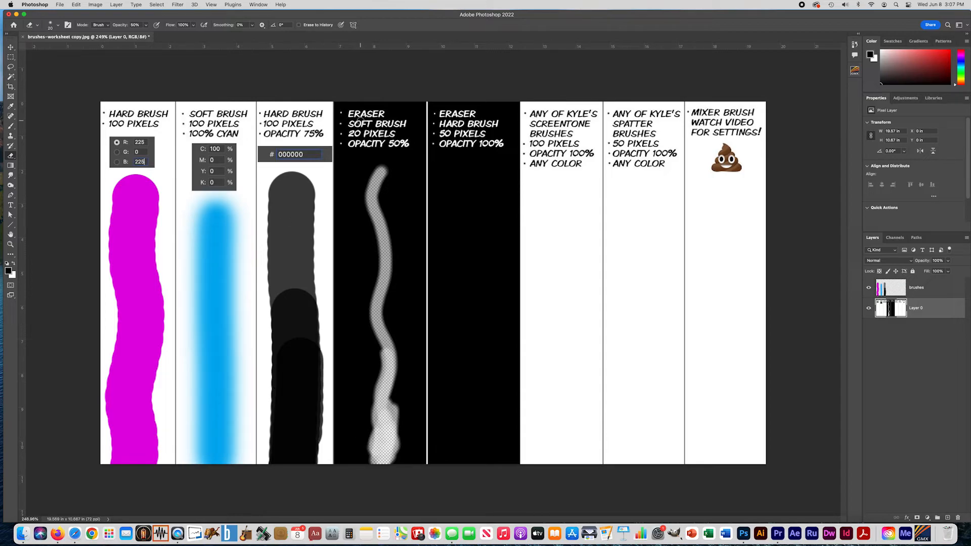
pyautogui.click(869, 308)
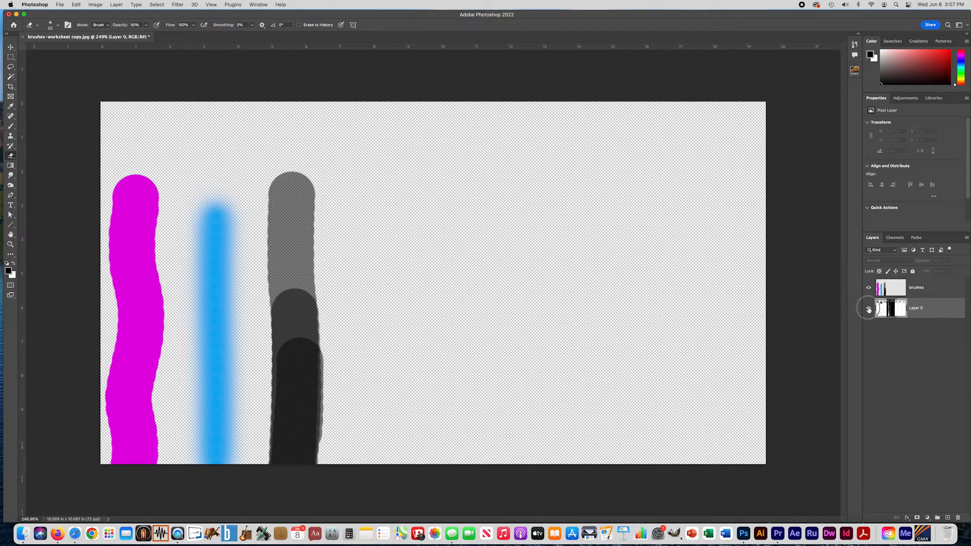
pyautogui.click(870, 308)
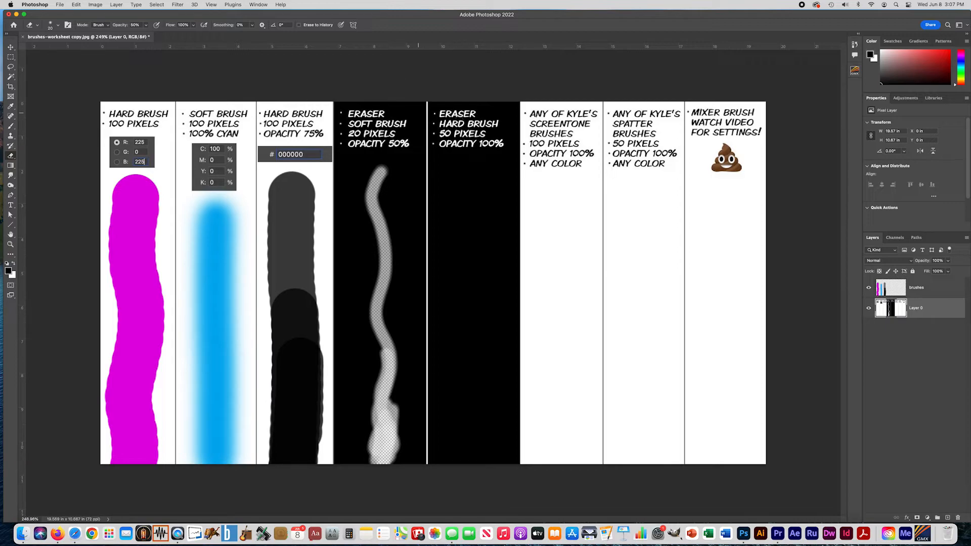
# Set the eraser to 50 px, 100% hardness and 100% opacity, and erase a wavy stroke down the fifth column.
pyautogui.click(57, 24)
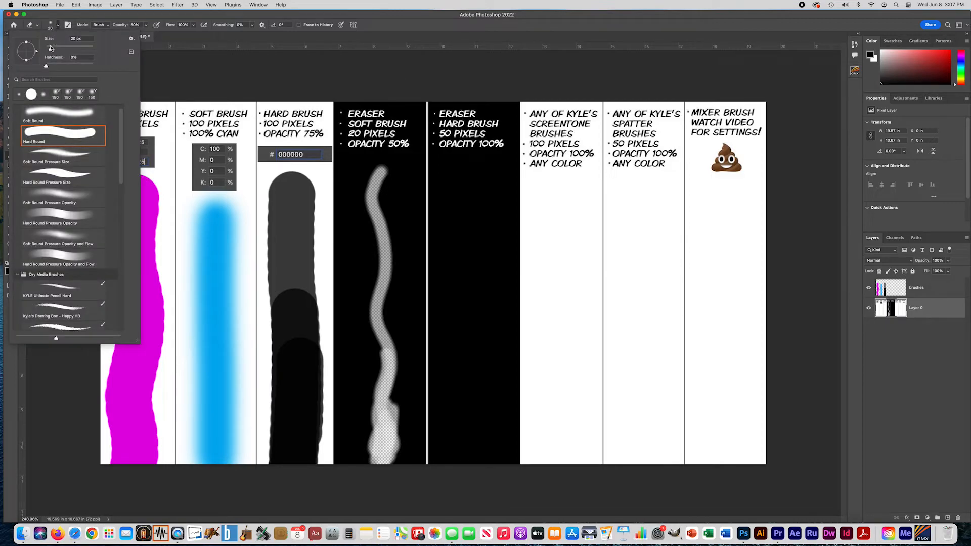
pyautogui.moveTo(46, 67); pyautogui.dragTo(175, 63)
pyautogui.click(69, 57)
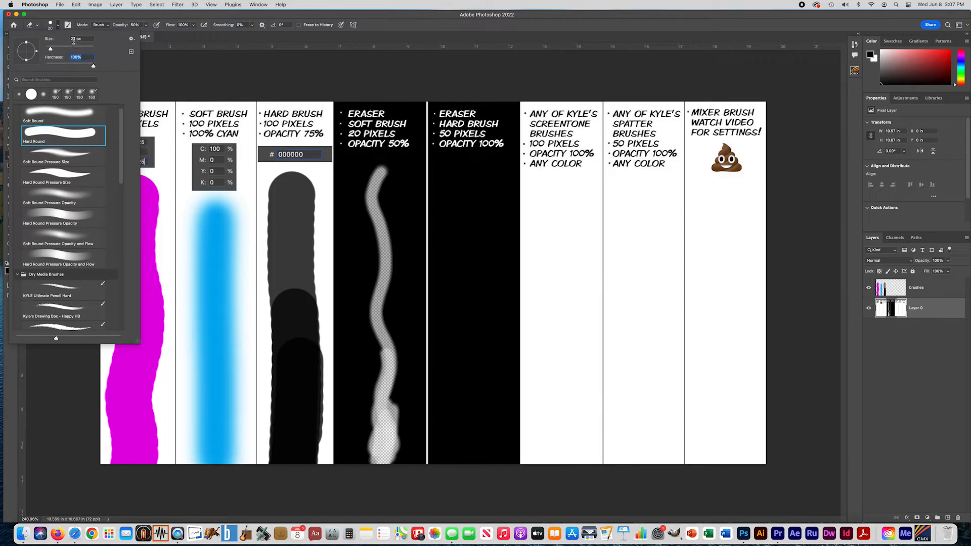
pyautogui.moveTo(50, 48); pyautogui.dragTo(58, 49)
pyautogui.write('50')
pyautogui.press('Return')
pyautogui.click(146, 25)
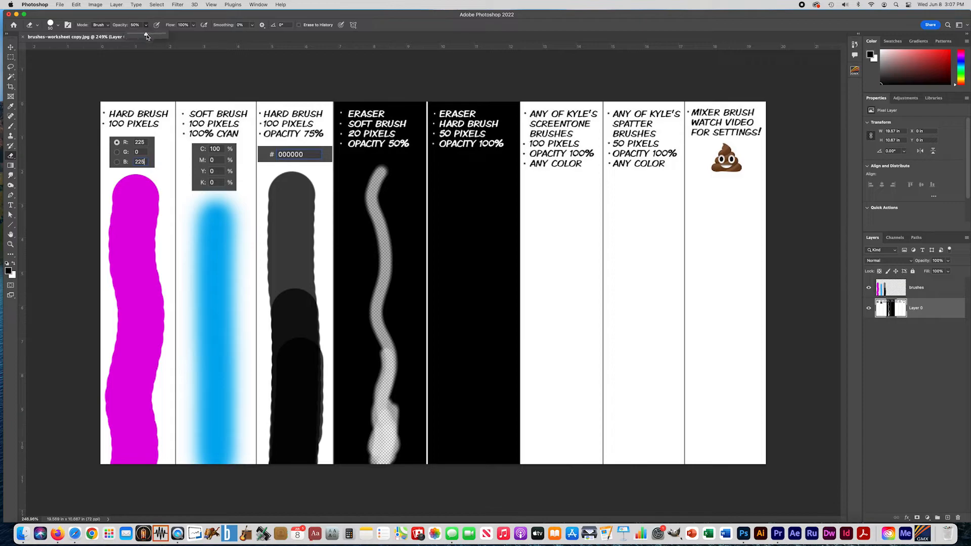
pyautogui.moveTo(146, 34); pyautogui.dragTo(171, 36)
pyautogui.moveTo(469, 174)
pyautogui.mouseDown()
pyautogui.moveTo(463, 191)
pyautogui.moveTo(481, 287)
pyautogui.moveTo(462, 386)
pyautogui.moveTo(462, 468)
pyautogui.mouseUp()
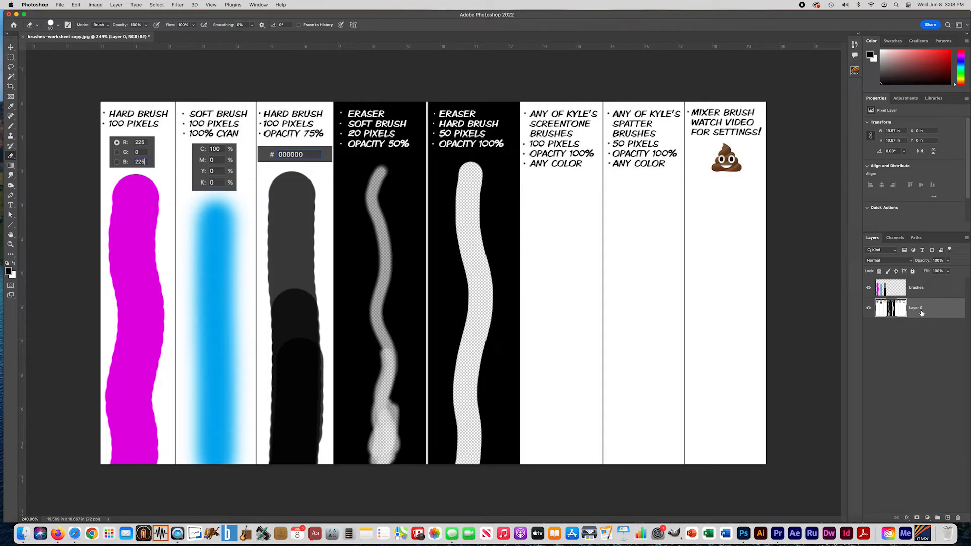
# Make the brushes layer active, set the eraser size to 100 px, and choose the Kyle's Screentones 35 brush.
pyautogui.click(920, 291)
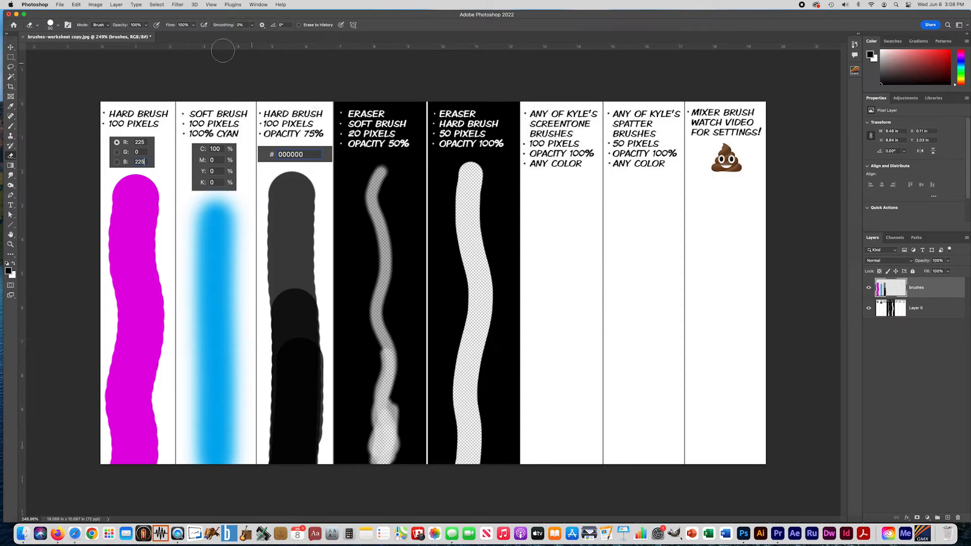
pyautogui.click(56, 25)
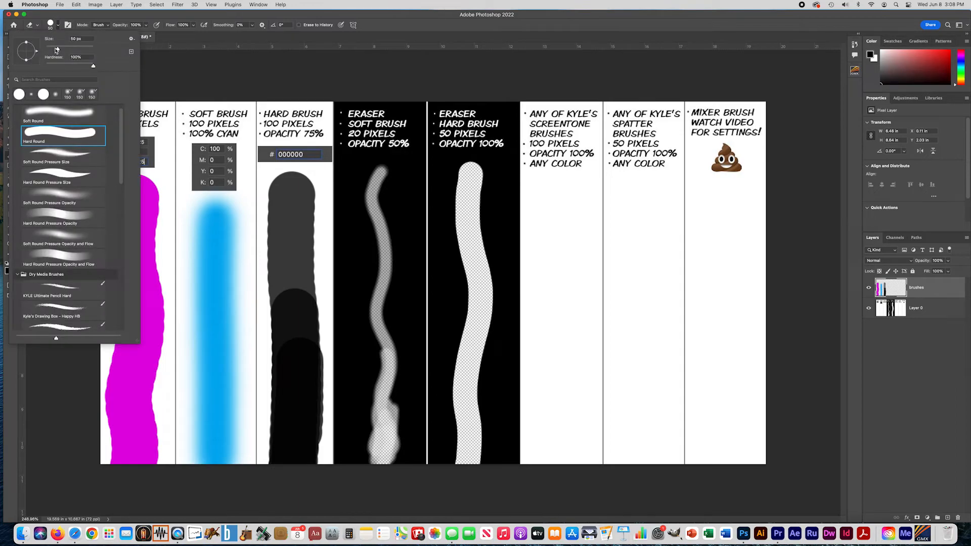
pyautogui.click(67, 38)
pyautogui.write('100')
pyautogui.click(146, 25)
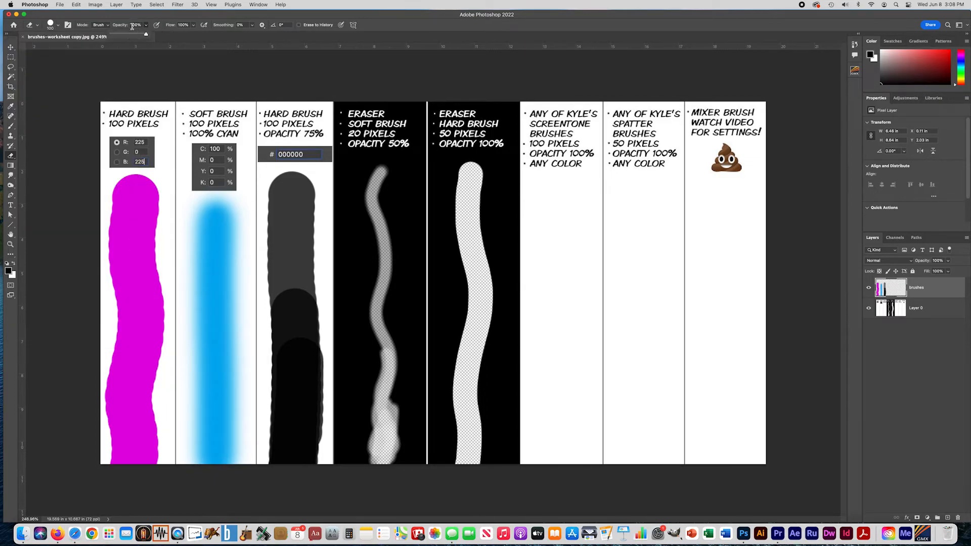
pyautogui.click(57, 25)
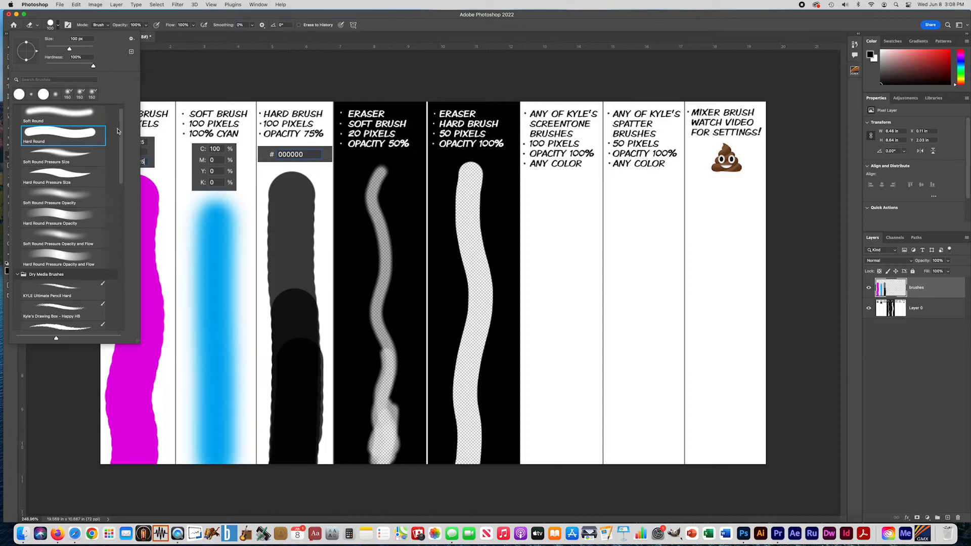
pyautogui.moveTo(120, 132); pyautogui.dragTo(124, 273)
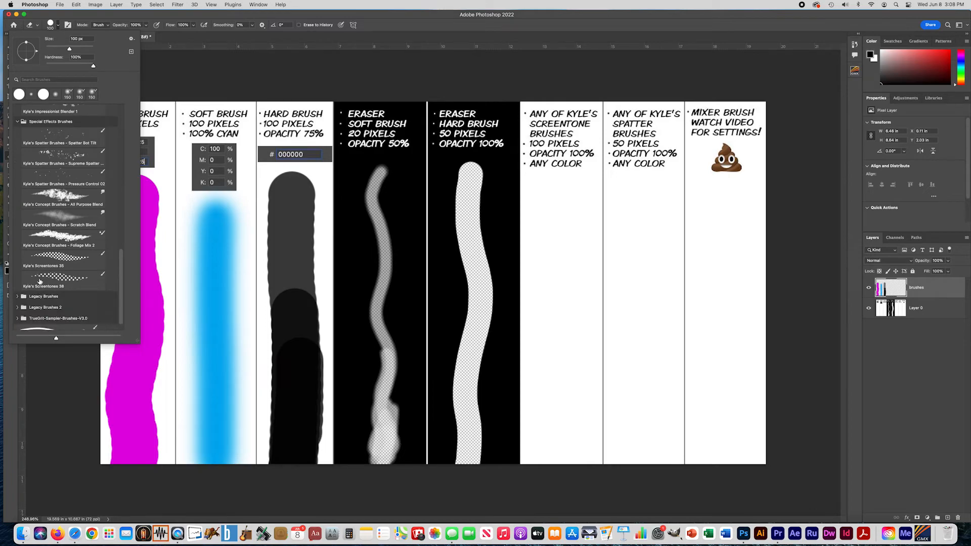
pyautogui.click(61, 257)
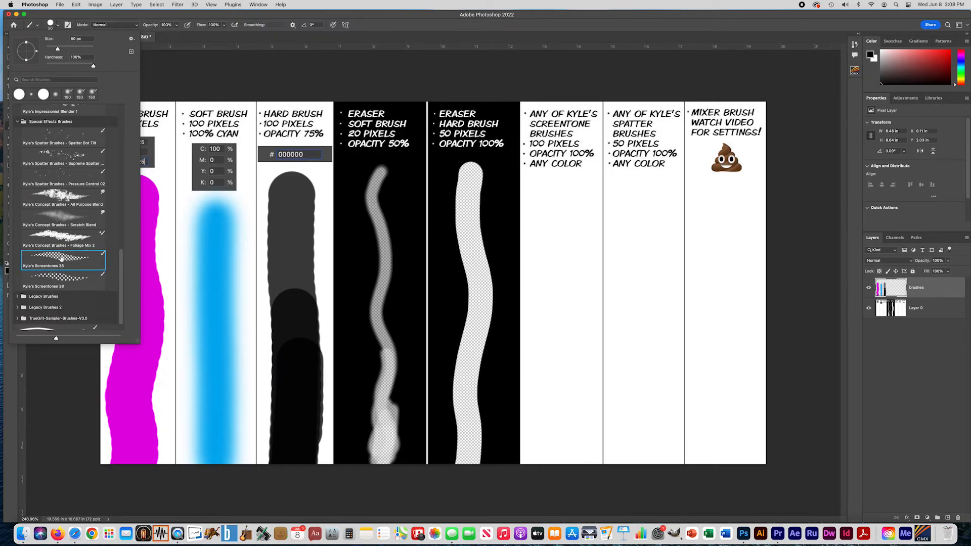
# Set the foreground color to blue 0038e7 and paint a wavy screentone stroke down the sixth column.
pyautogui.click(8, 271)
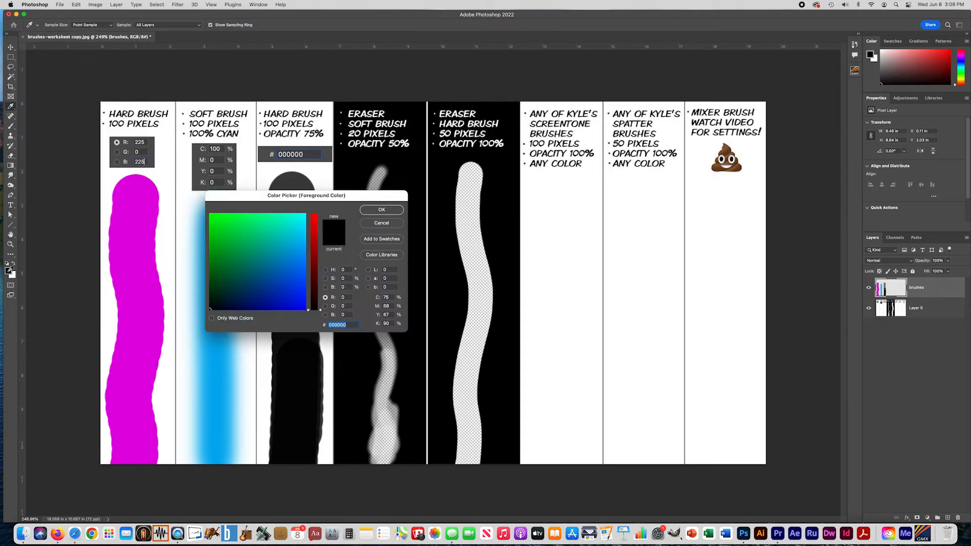
pyautogui.moveTo(287, 242); pyautogui.dragTo(296, 288)
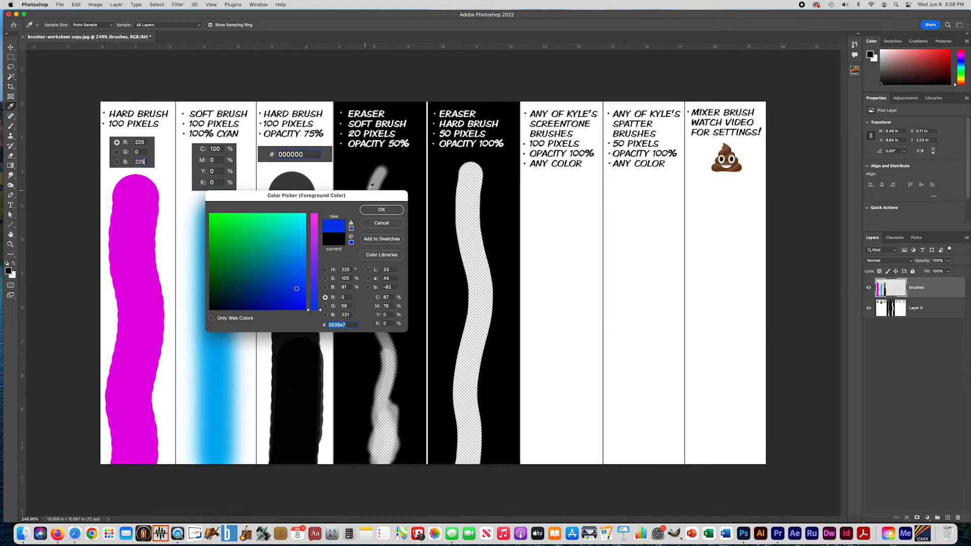
pyautogui.click(375, 215)
pyautogui.moveTo(568, 187)
pyautogui.mouseDown()
pyautogui.moveTo(574, 336)
pyautogui.moveTo(578, 478)
pyautogui.mouseUp()
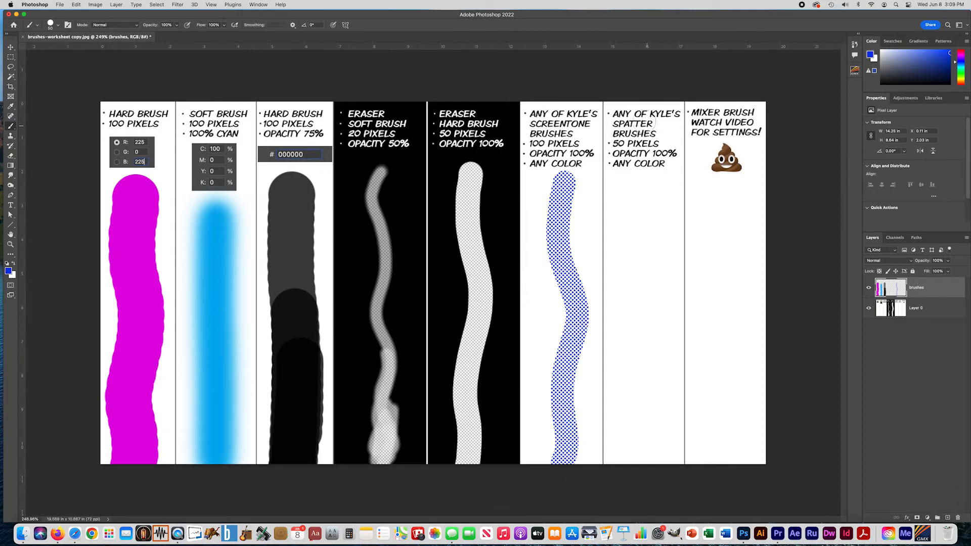
# Choose the Kyle's Spatter Brushes - Supreme Spatter brush, reduce its size to about 51 px, and check the opacity setting.
pyautogui.click(51, 25)
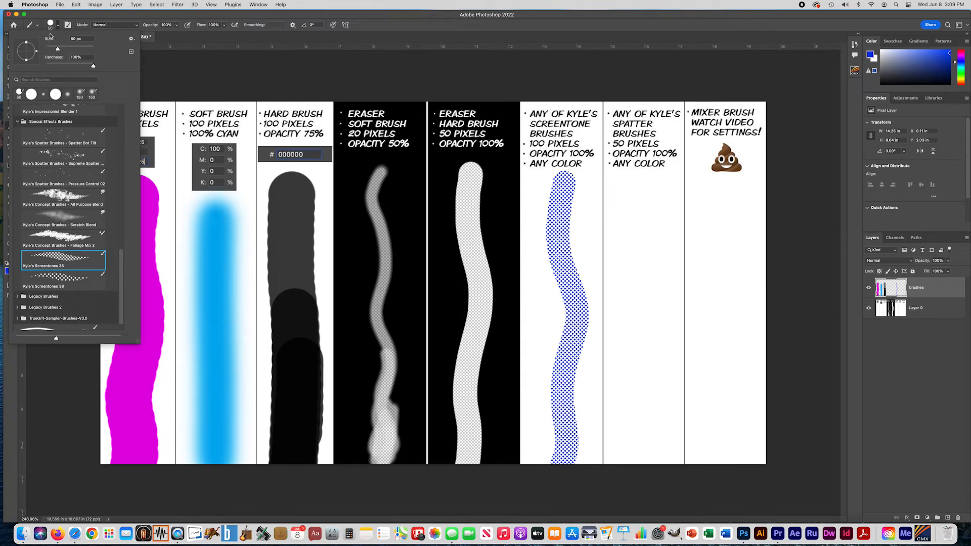
pyautogui.click(53, 160)
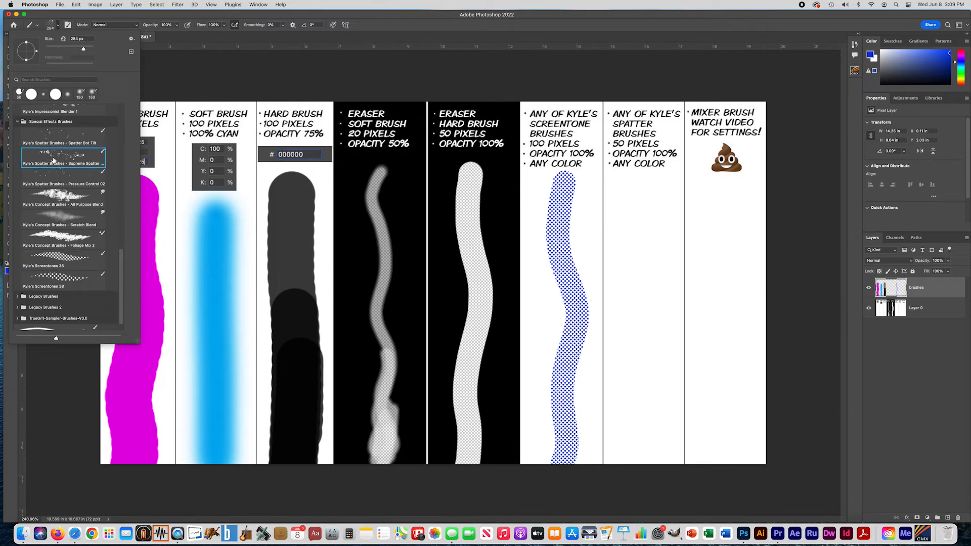
pyautogui.moveTo(76, 46); pyautogui.dragTo(58, 49)
pyautogui.click(79, 39)
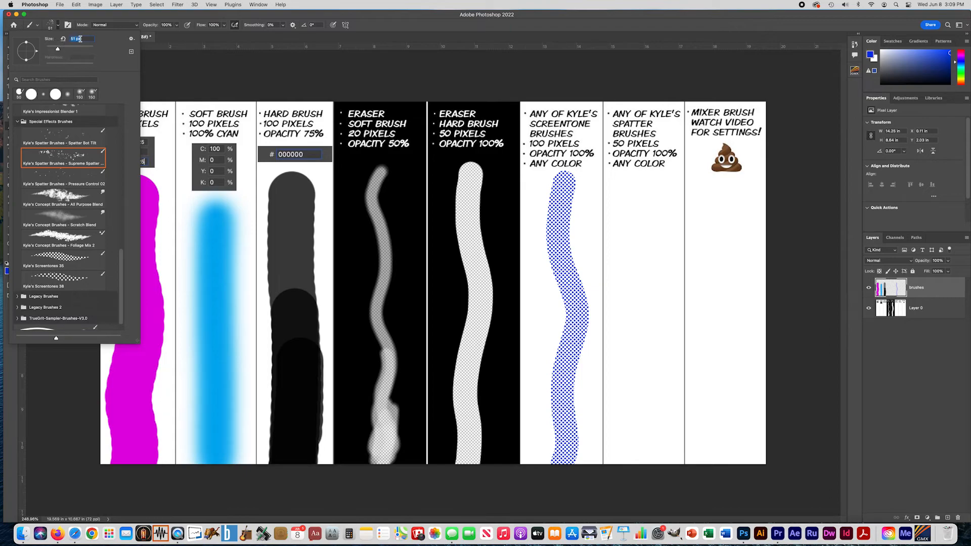
pyautogui.click(176, 29)
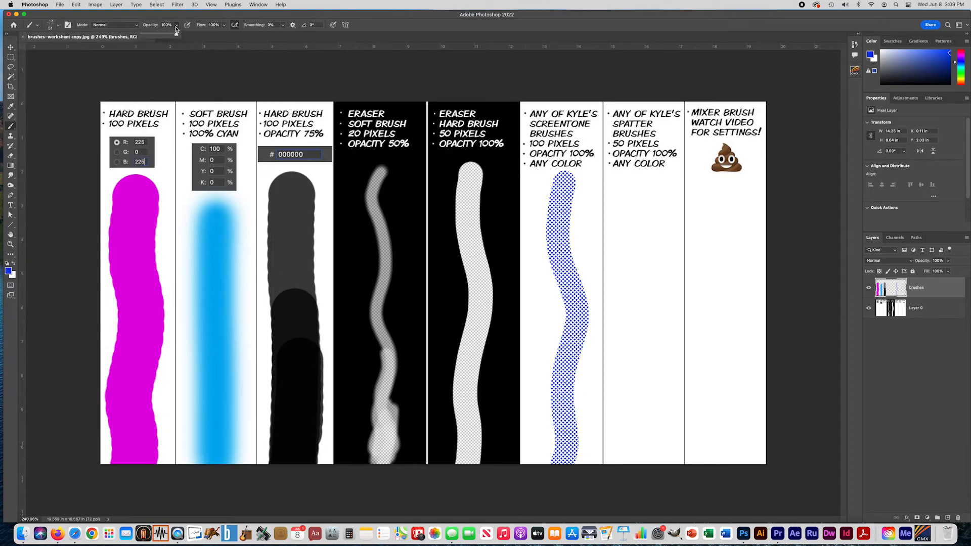
# Set the foreground color to purple 9900ea and paint spatter down the seventh column, building it up densely near the bottom.
pyautogui.click(8, 271)
pyautogui.click(314, 252)
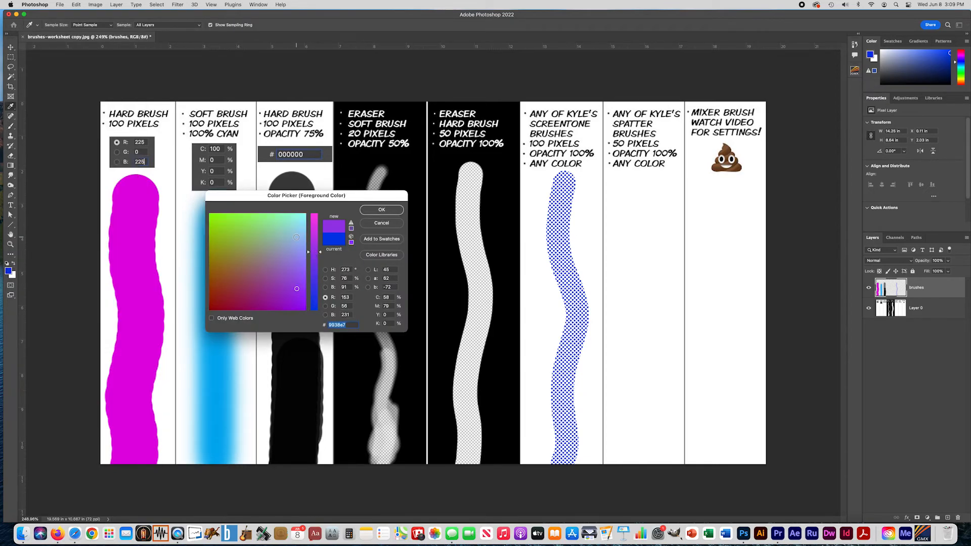
pyautogui.click(272, 291)
pyautogui.moveTo(254, 289); pyautogui.dragTo(298, 320)
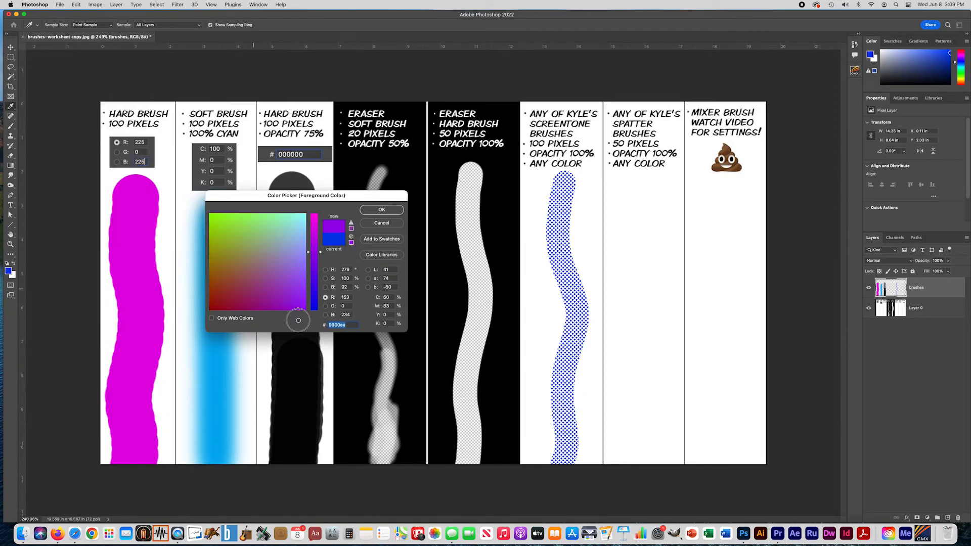
pyautogui.click(382, 209)
pyautogui.click(643, 191)
pyautogui.moveTo(643, 190)
pyautogui.mouseDown()
pyautogui.moveTo(643, 465)
pyautogui.moveTo(645, 365)
pyautogui.moveTo(644, 442)
pyautogui.moveTo(650, 391)
pyautogui.moveTo(652, 435)
pyautogui.moveTo(652, 382)
pyautogui.moveTo(640, 480)
pyautogui.moveTo(642, 399)
pyautogui.mouseUp()
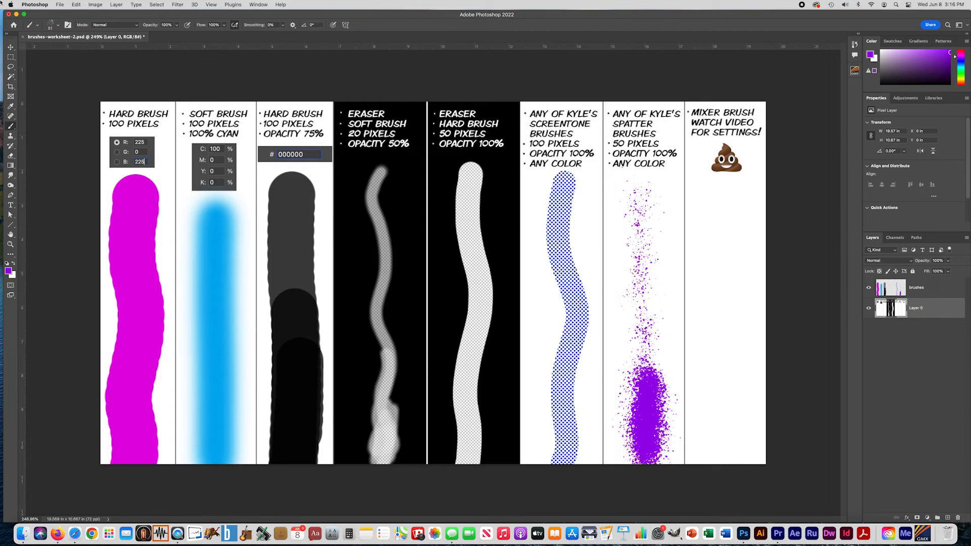
# Copy the emoji in the last column from Layer 0 onto its own layer with a rectangular selection, and hide the other two layers.
pyautogui.click(10, 58)
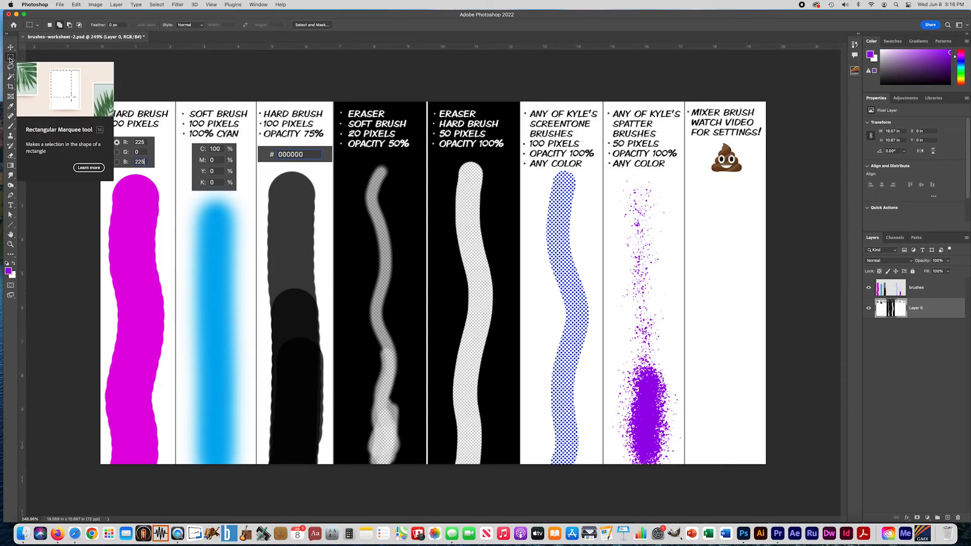
pyautogui.moveTo(703, 140); pyautogui.dragTo(748, 177)
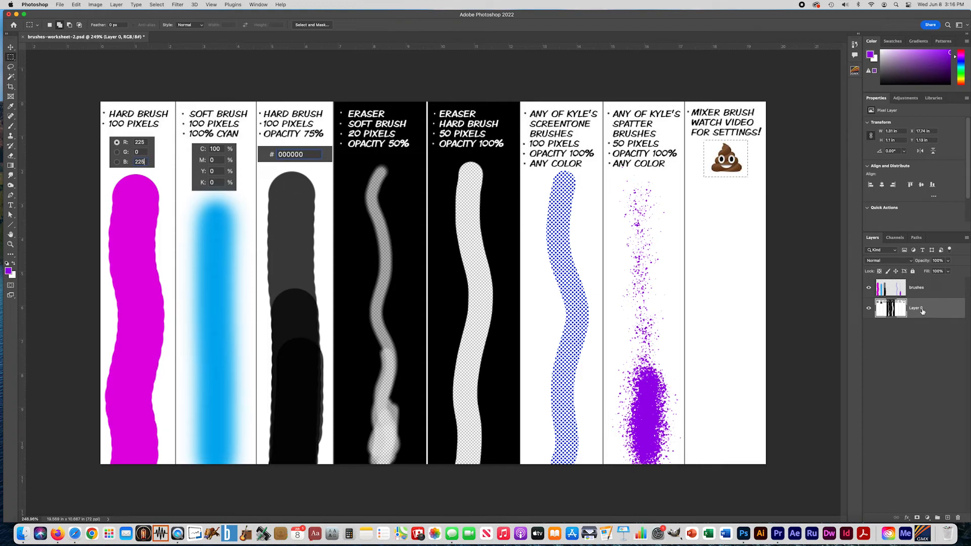
pyautogui.press('super+j')
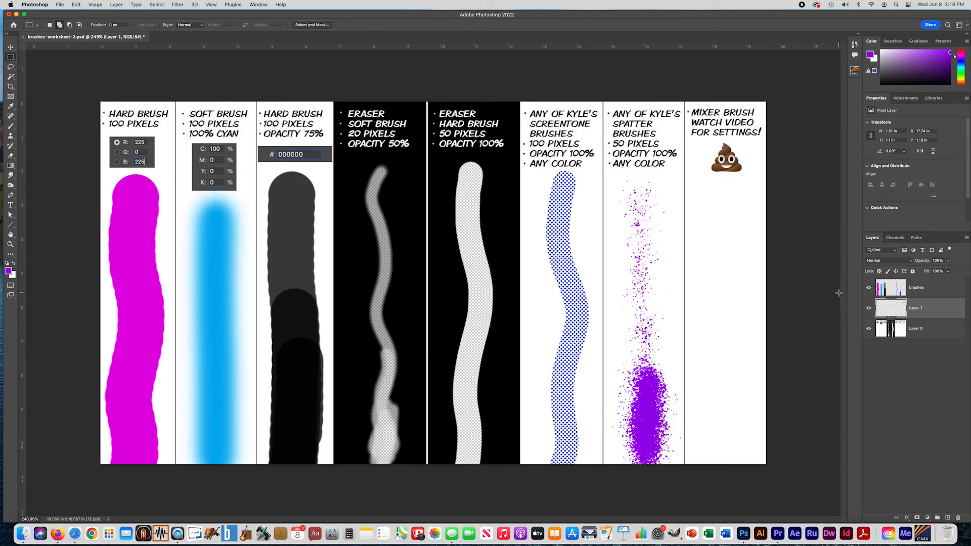
pyautogui.click(869, 329)
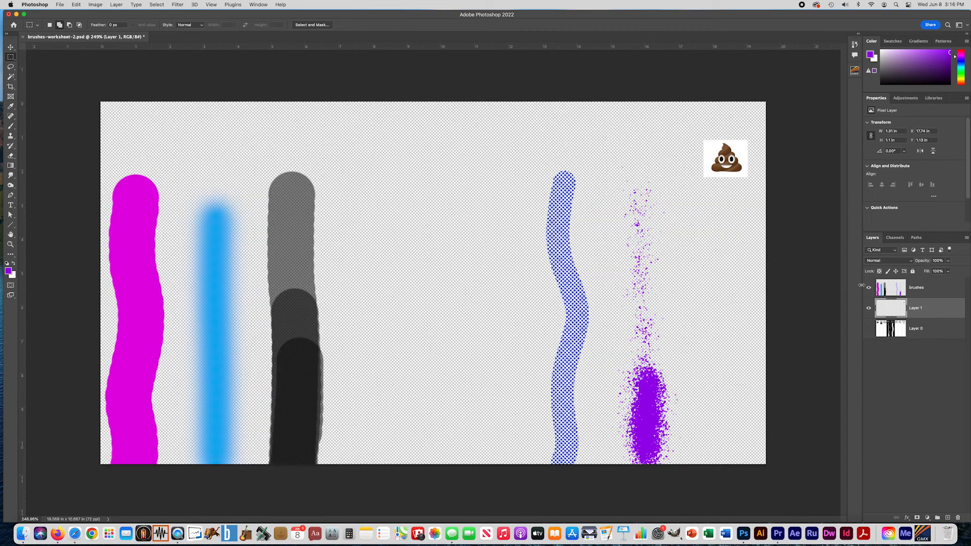
pyautogui.click(868, 289)
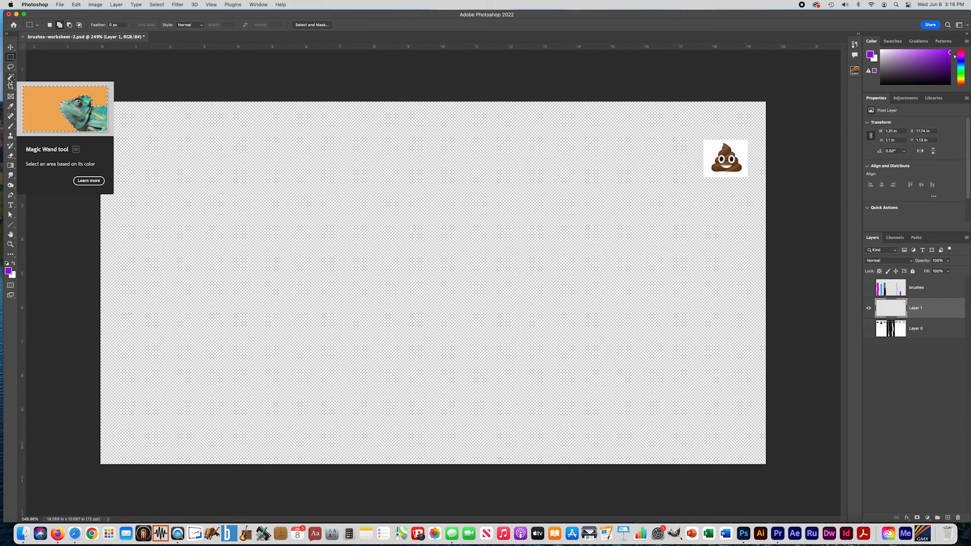
# Remove the white background around the copied emoji using the Magic Wand, clear the selection, and show Layer 0 again.
pyautogui.click(10, 77)
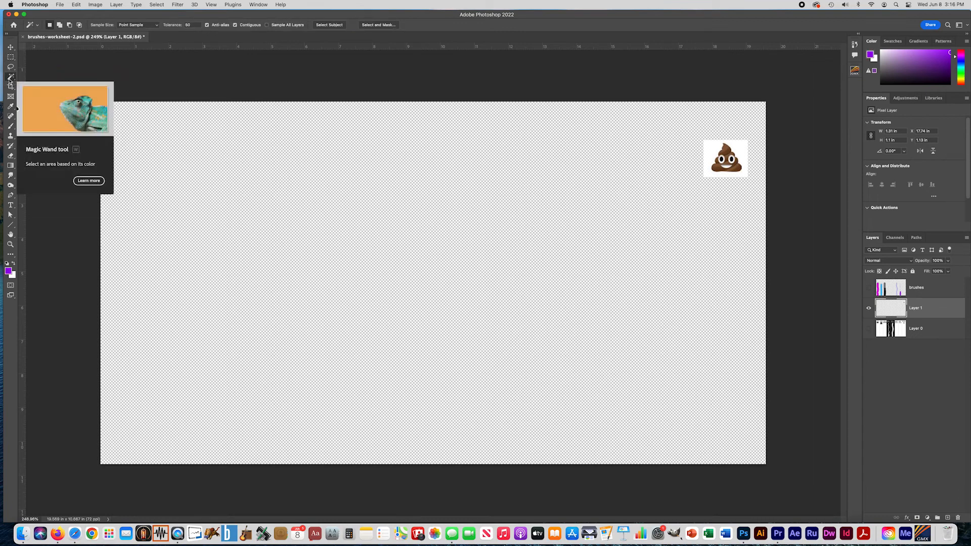
pyautogui.click(709, 148)
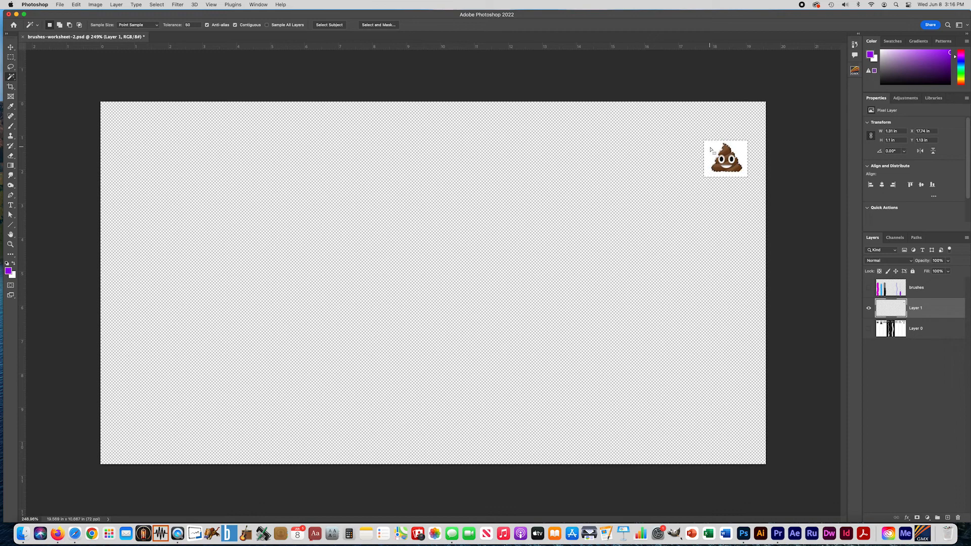
pyautogui.press('Delete')
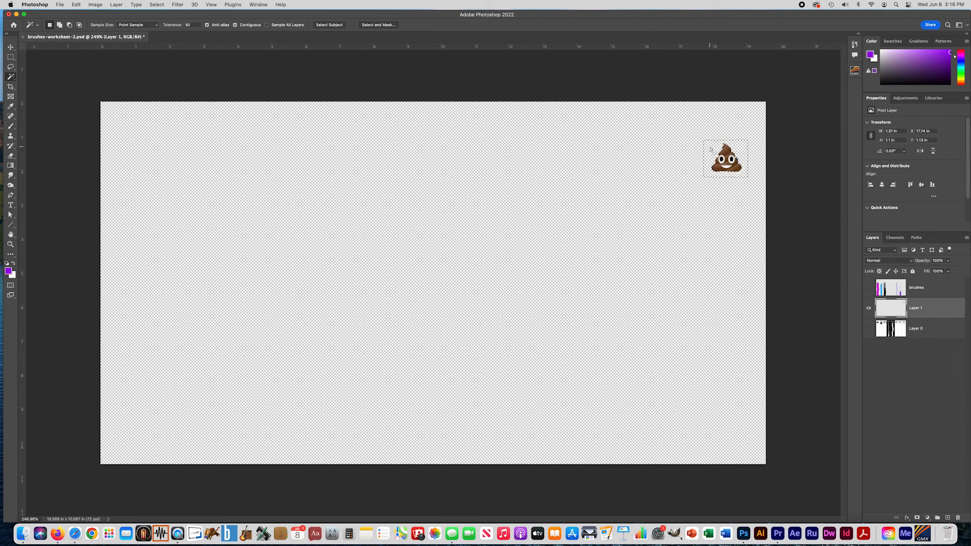
pyautogui.press('super+d')
pyautogui.click(868, 308)
pyautogui.click(869, 309)
pyautogui.click(869, 329)
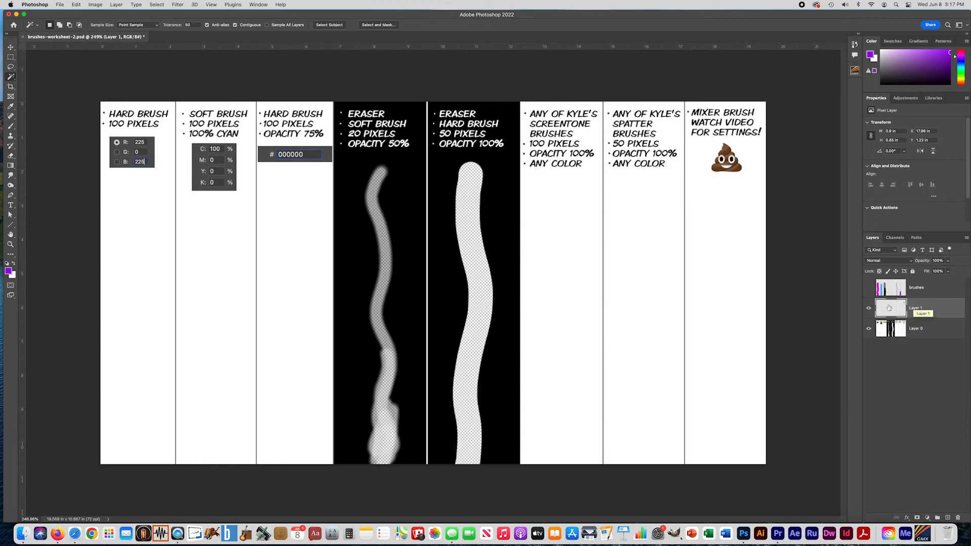
# Show the brushes layer again and rename Layer 1, which holds the emoji, to poop.
pyautogui.click(869, 288)
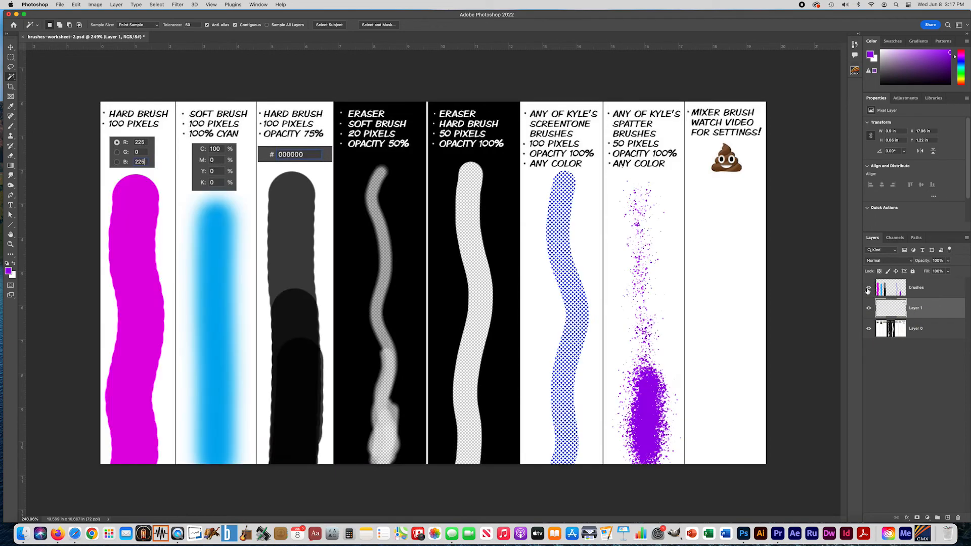
pyautogui.doubleClick(917, 308)
pyautogui.write('poop')
pyautogui.press('Return')
# With the Mixer Brush at 100 px and the Dry, Heavy Load preset, paint a wavy stroke of emojis down the last column.
pyautogui.click(11, 127)
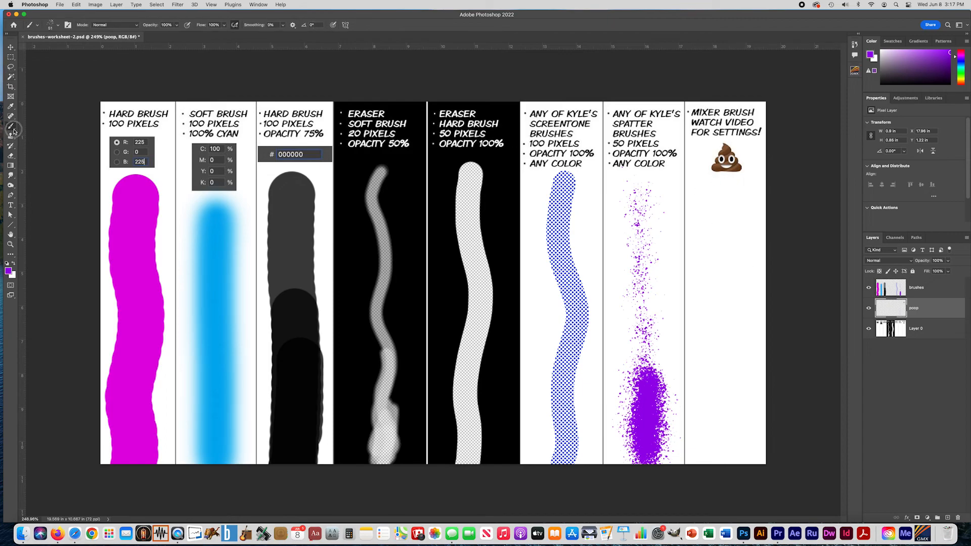
pyautogui.click(14, 132)
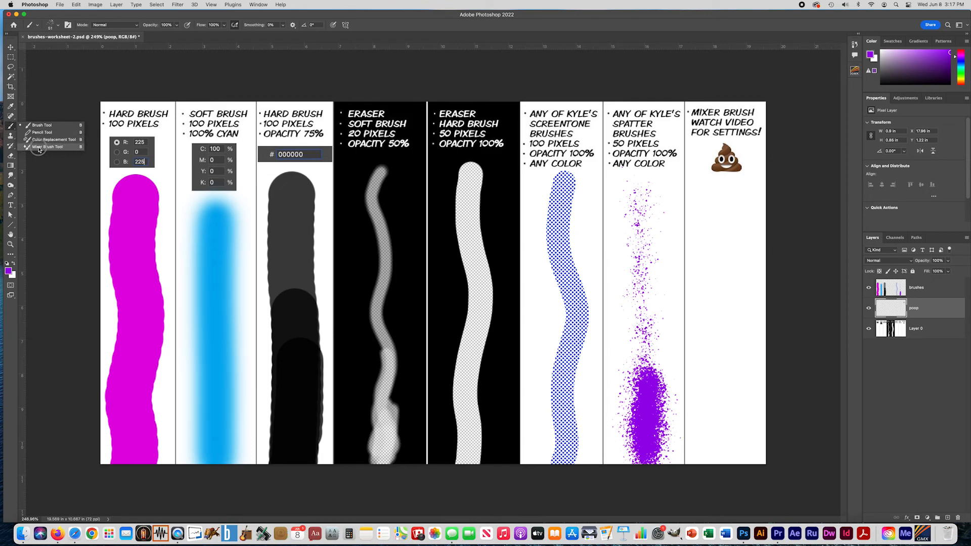
pyautogui.click(46, 148)
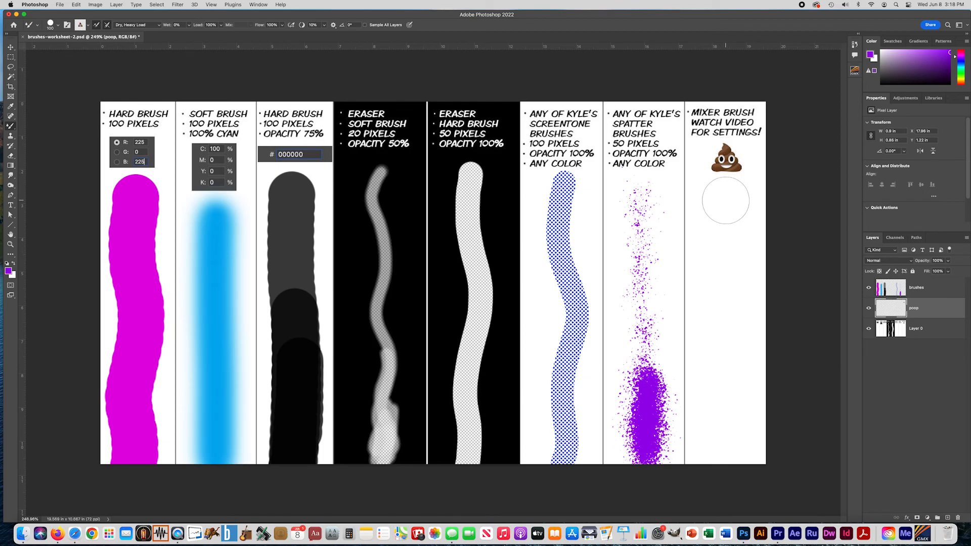
pyautogui.click(727, 203)
pyautogui.moveTo(727, 202)
pyautogui.mouseDown()
pyautogui.moveTo(718, 218)
pyautogui.moveTo(741, 256)
pyautogui.moveTo(721, 304)
pyautogui.moveTo(741, 354)
pyautogui.moveTo(721, 379)
pyautogui.moveTo(734, 410)
pyautogui.moveTo(728, 455)
pyautogui.mouseUp()
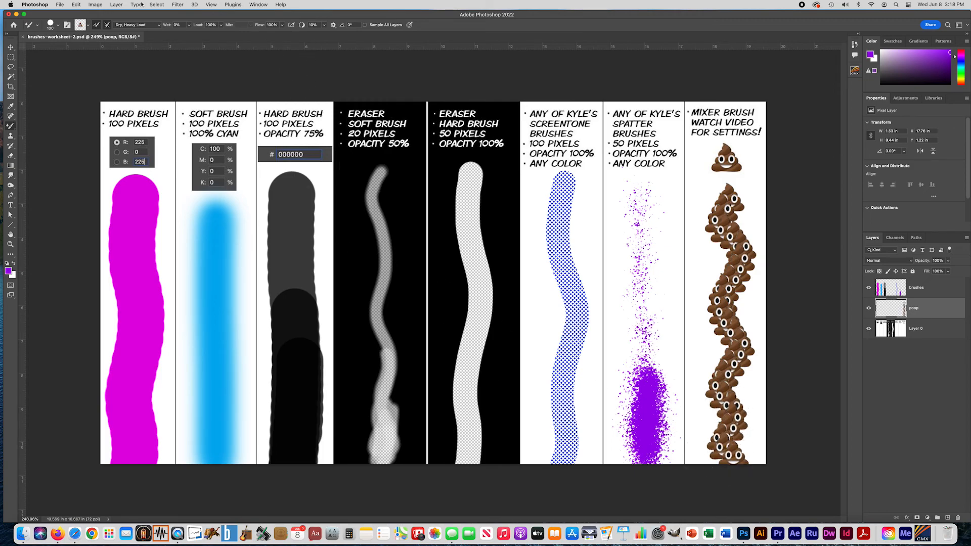
# Save the worksheet document and set up a copy of it in JPEG format in the brushes worksheet folder.
pyautogui.click(59, 5)
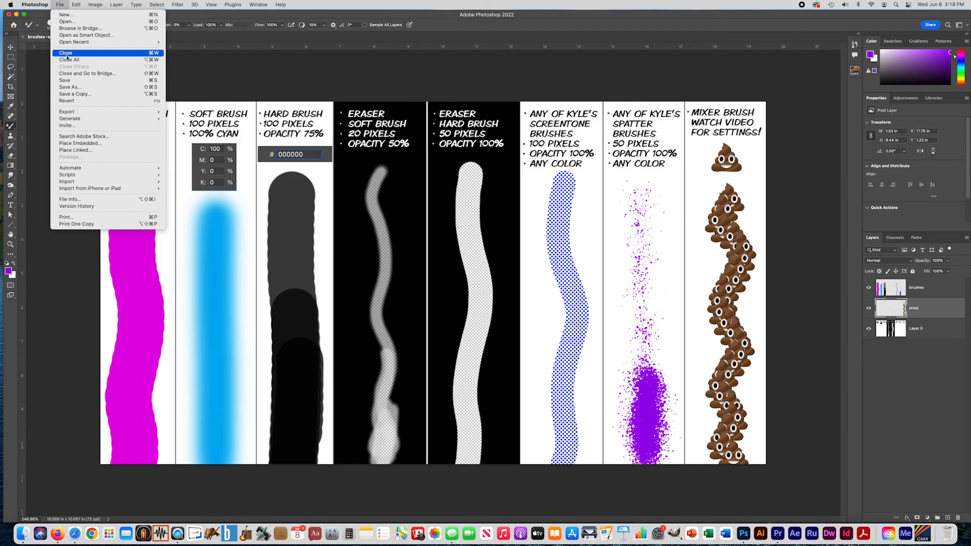
pyautogui.click(69, 83)
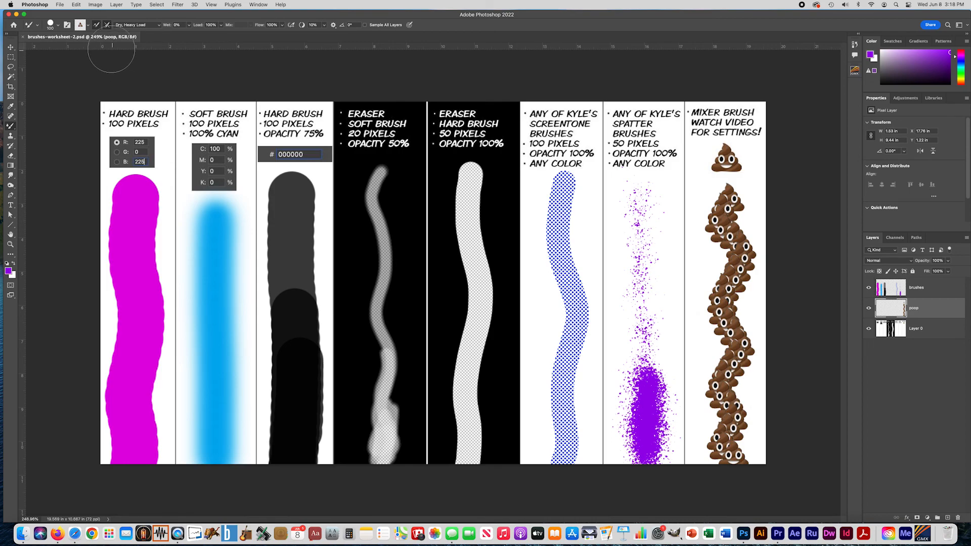
pyautogui.click(59, 5)
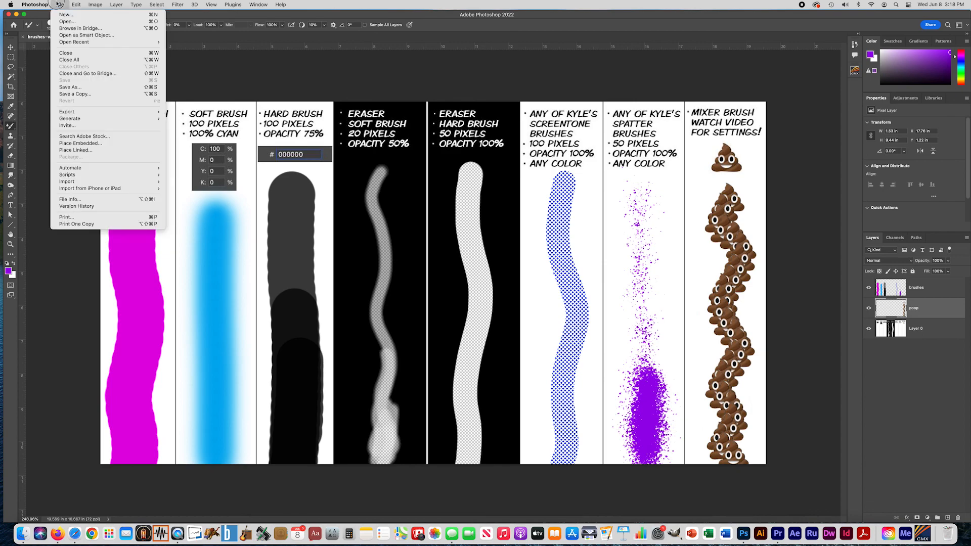
pyautogui.click(70, 95)
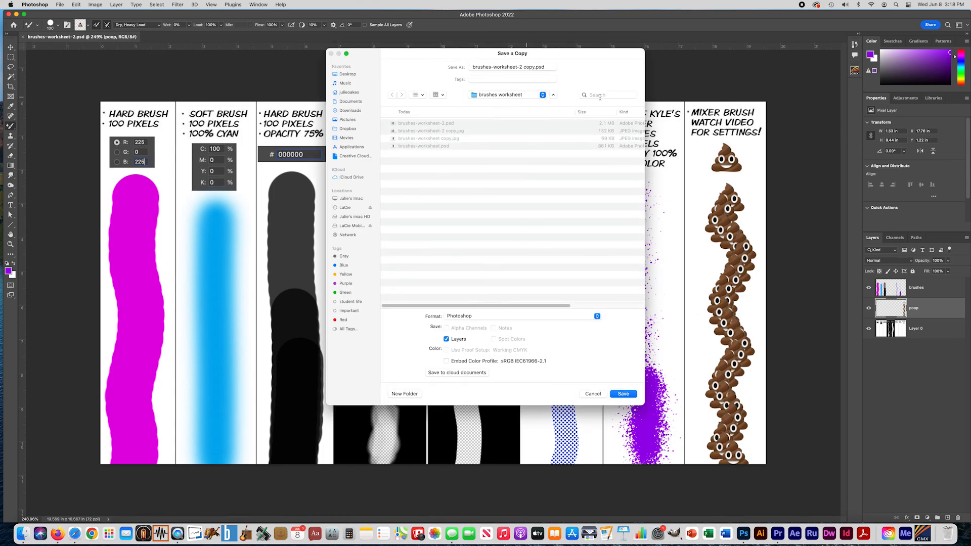
pyautogui.click(478, 317)
pyautogui.click(471, 371)
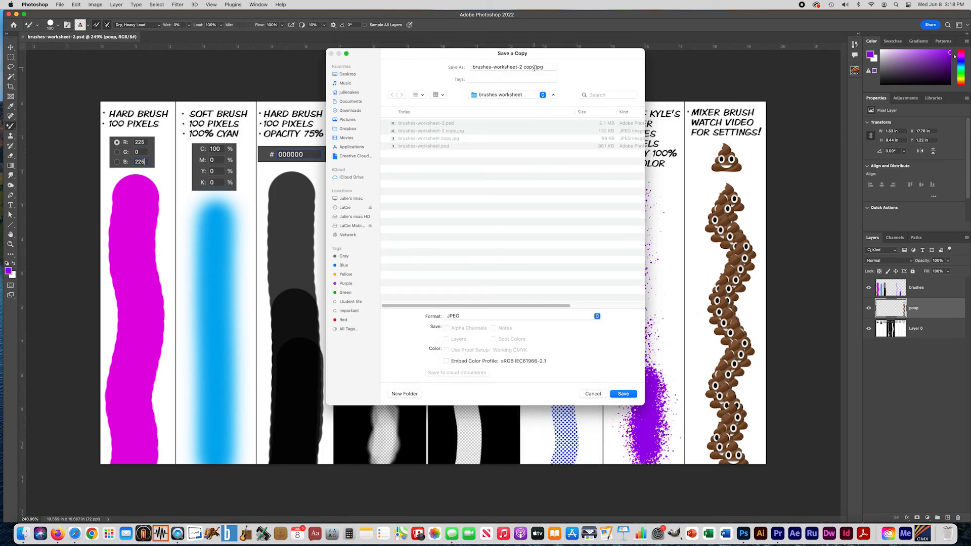